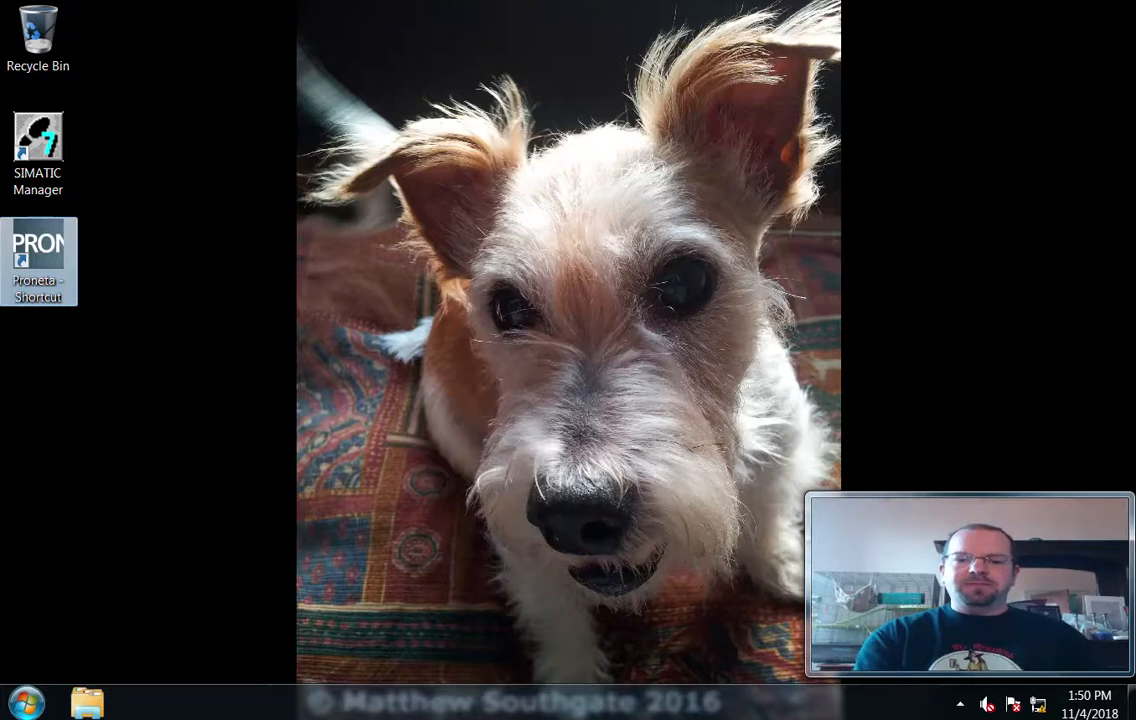
# - Open the Internet Protocol Version 4 (TCP/IPv4) properties of the computer's Local Area Connection
pyautogui.moveTo(1037, 620); pyautogui.dragTo(1034, 483)
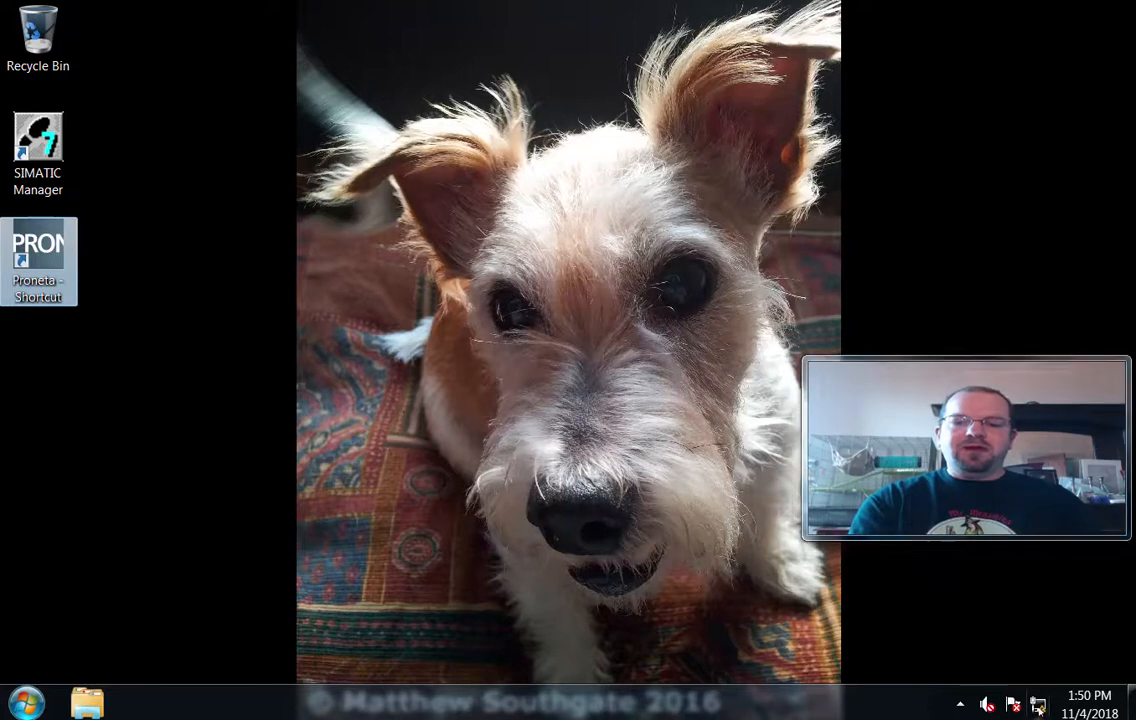
pyautogui.click(1039, 706)
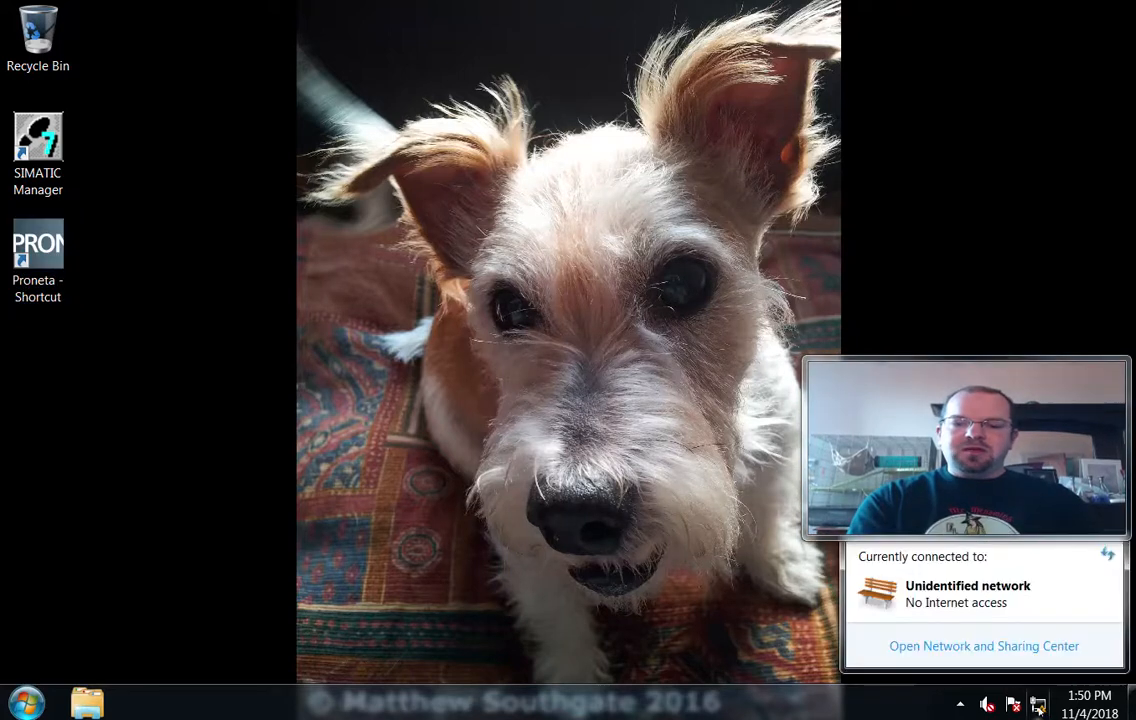
pyautogui.click(1015, 647)
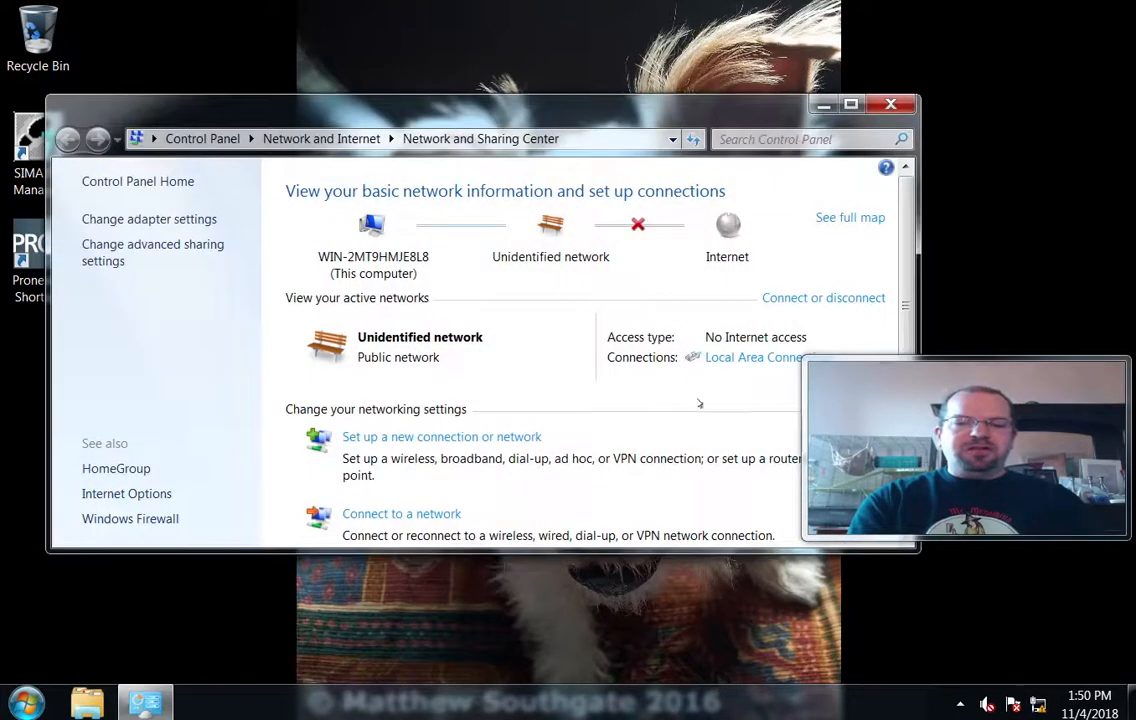
pyautogui.click(735, 358)
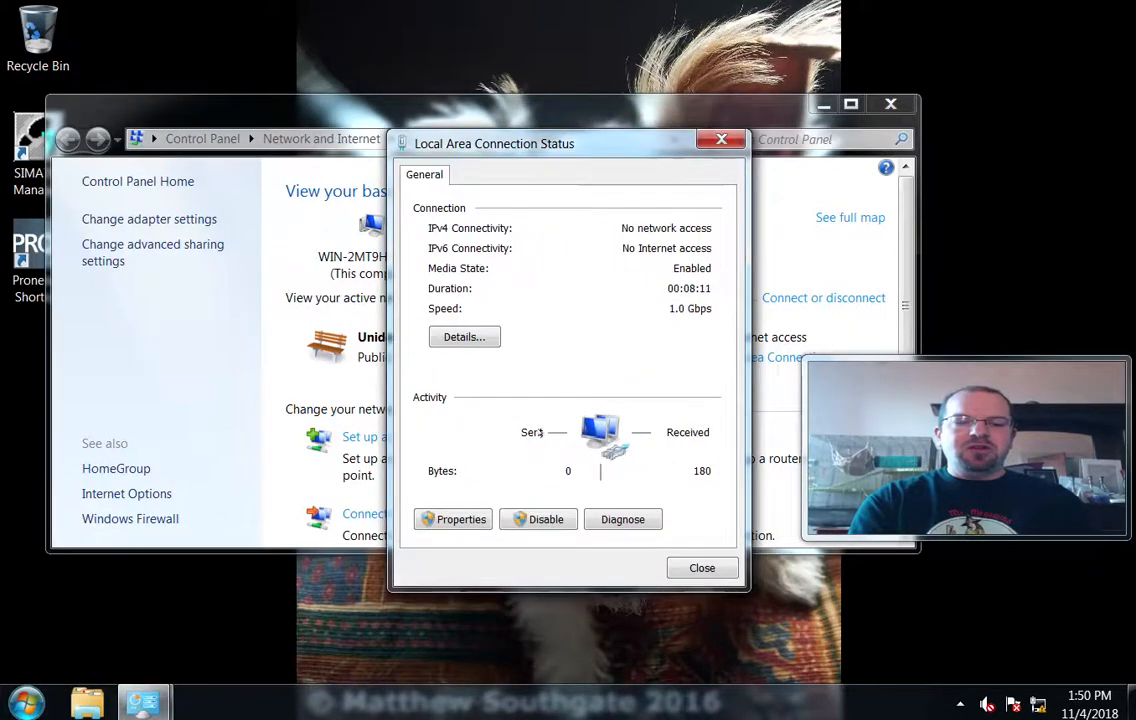
pyautogui.click(462, 520)
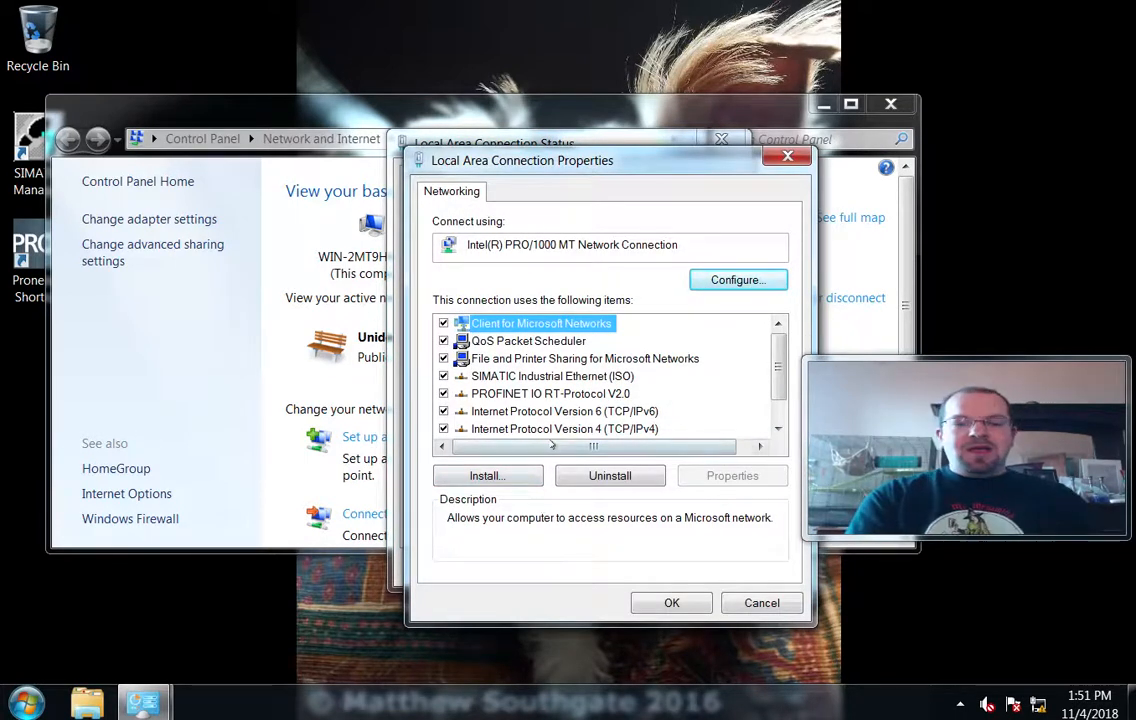
pyautogui.doubleClick(569, 429)
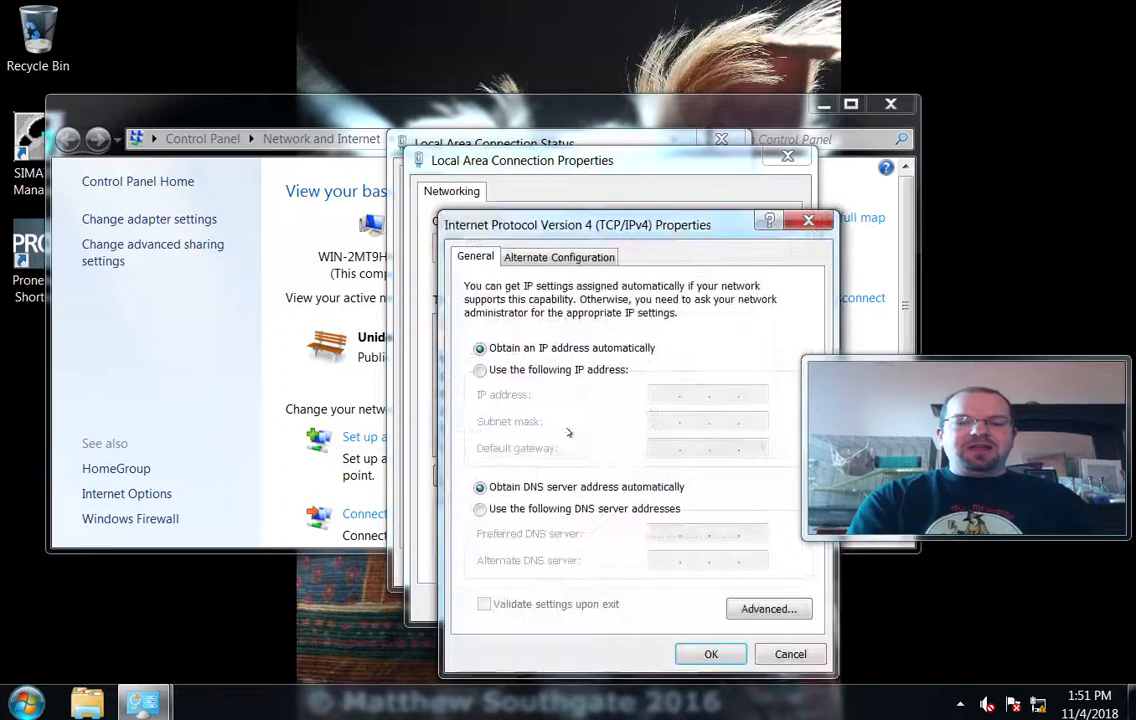
# - Assign the network adapter the static IP address 192.168.1.250 with subnet mask 255.255.255.0, and close the network settings
pyautogui.click(557, 370)
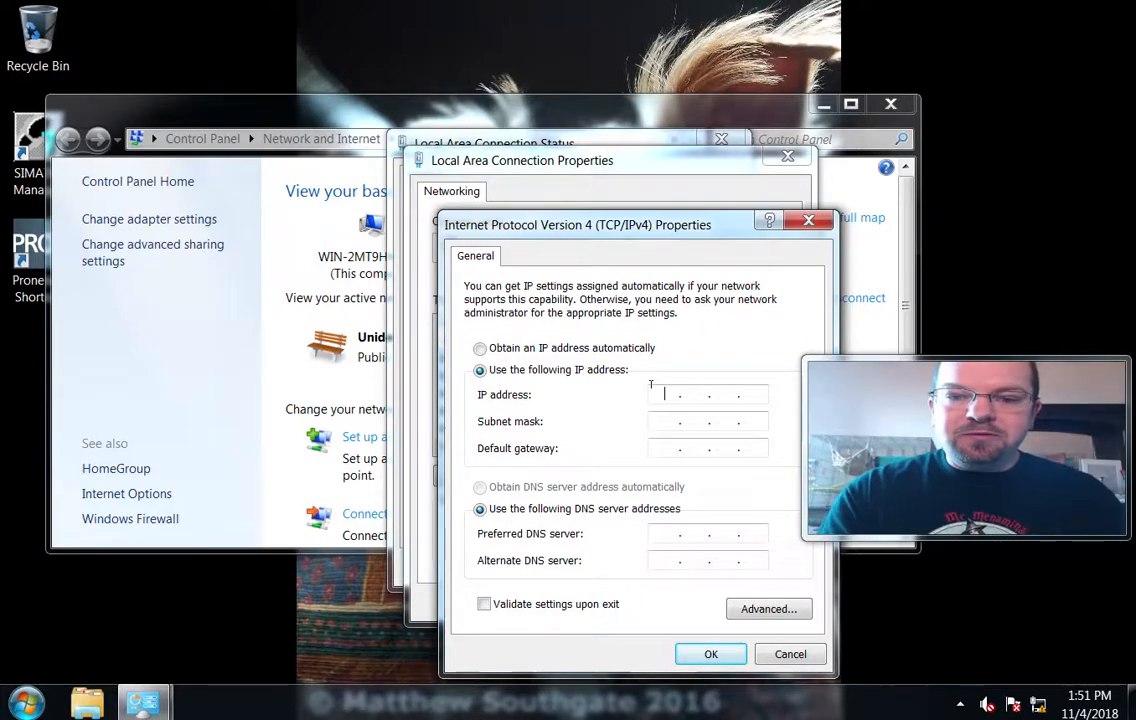
pyautogui.write('192.168.1.')
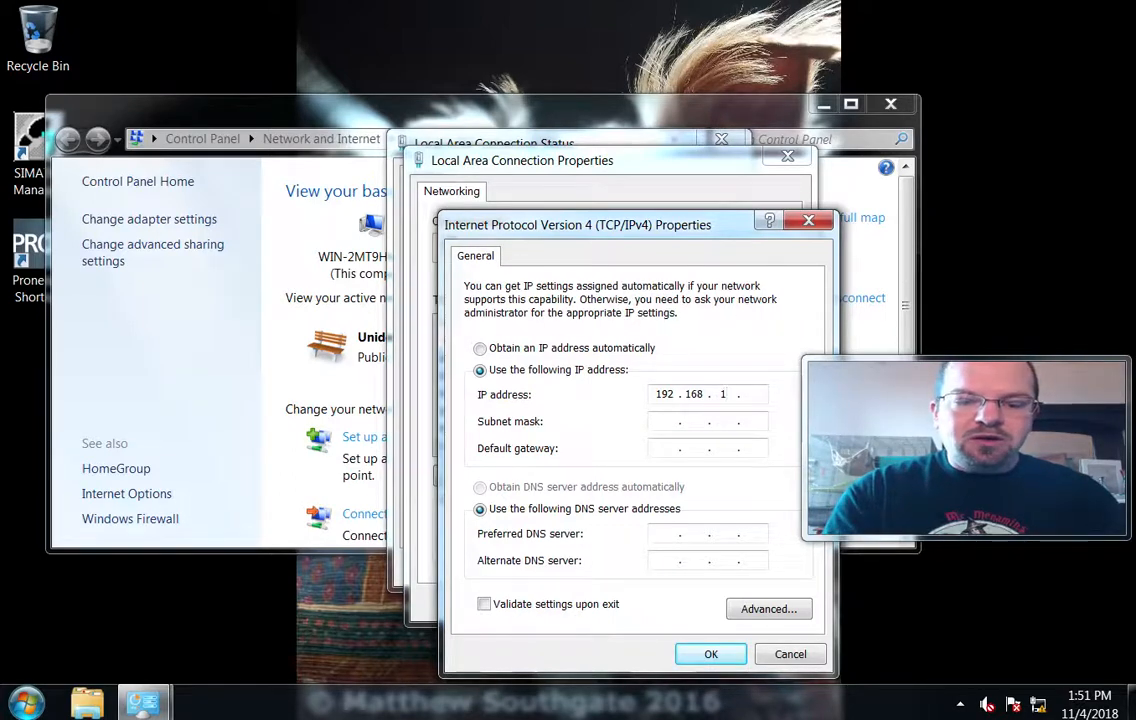
pyautogui.write('250')
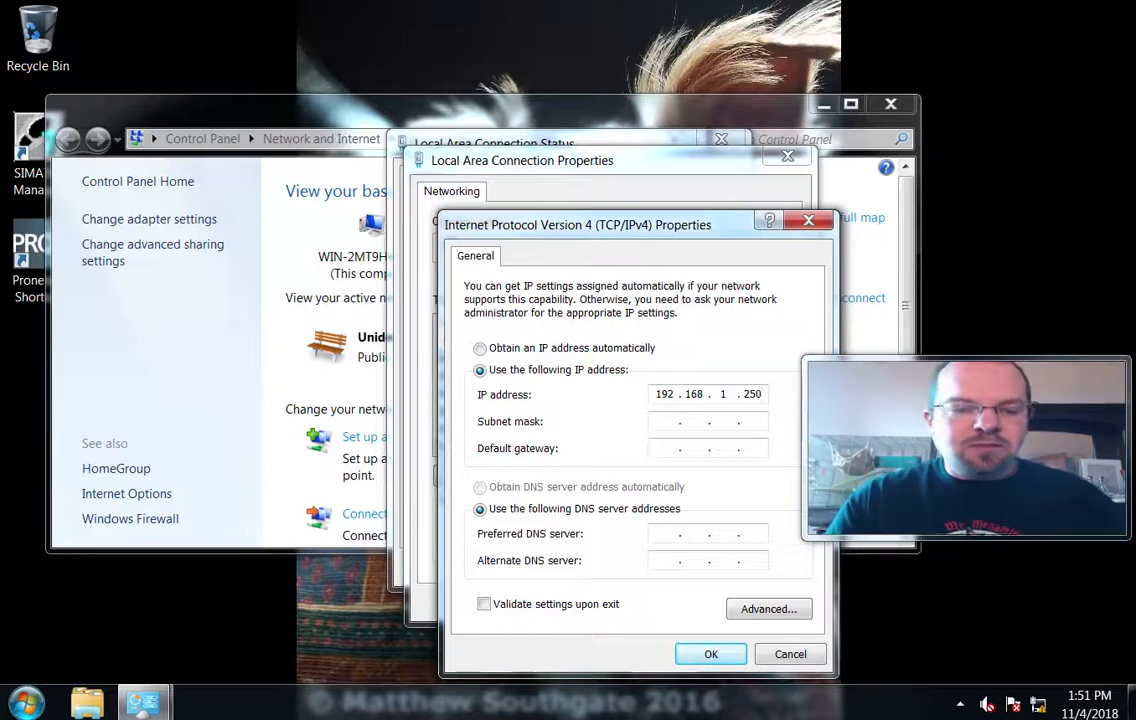
pyautogui.press('Tab')
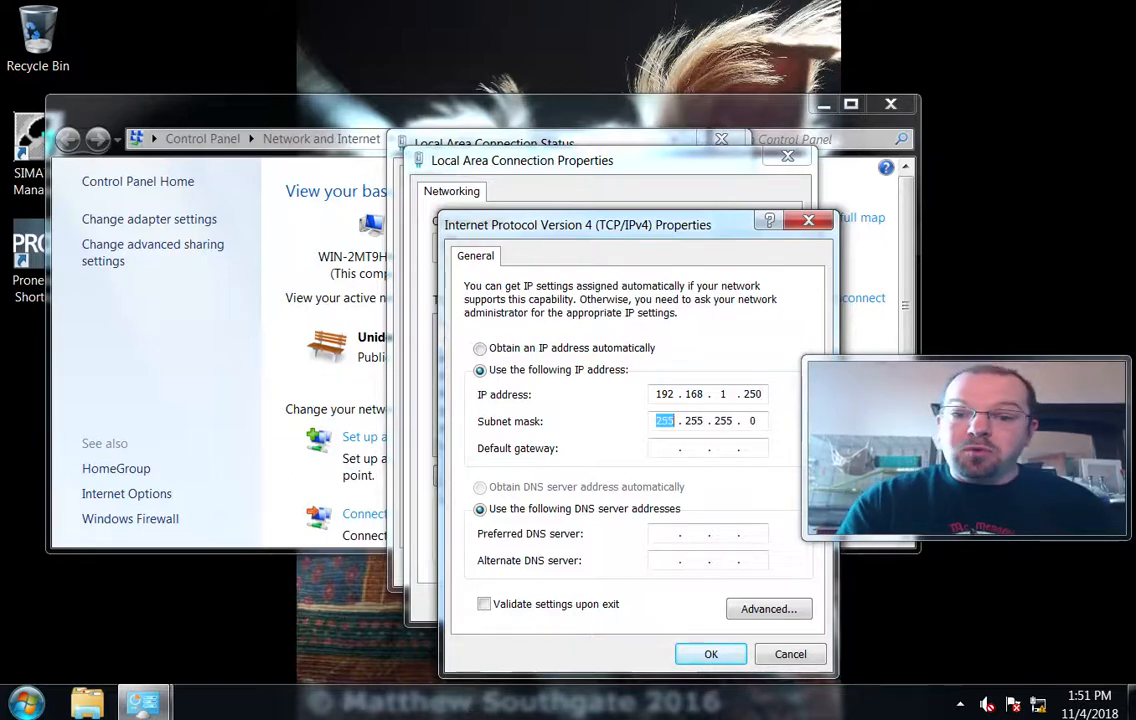
pyautogui.click(720, 657)
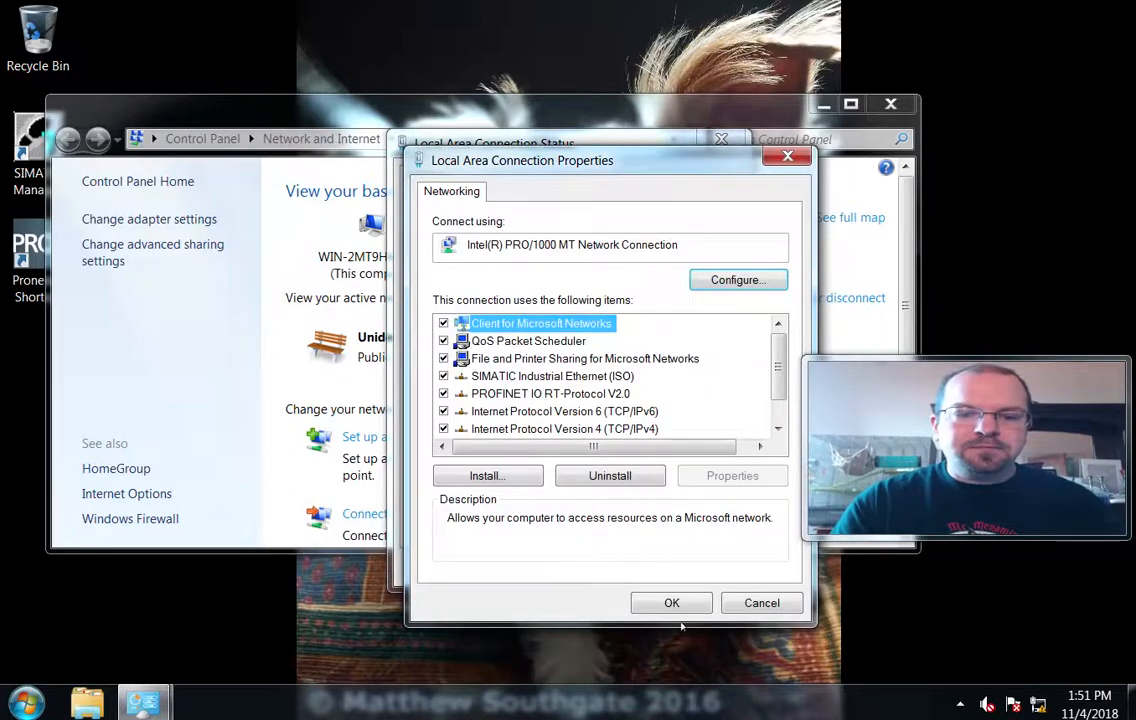
pyautogui.click(671, 602)
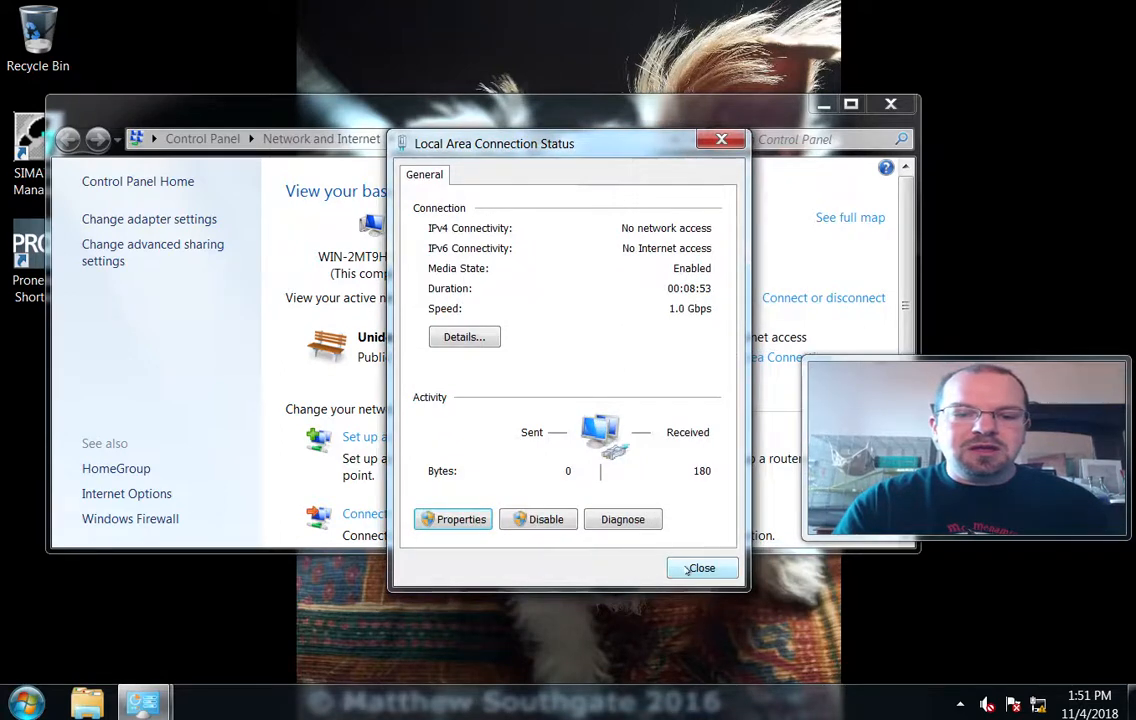
pyautogui.click(697, 565)
pyautogui.click(890, 105)
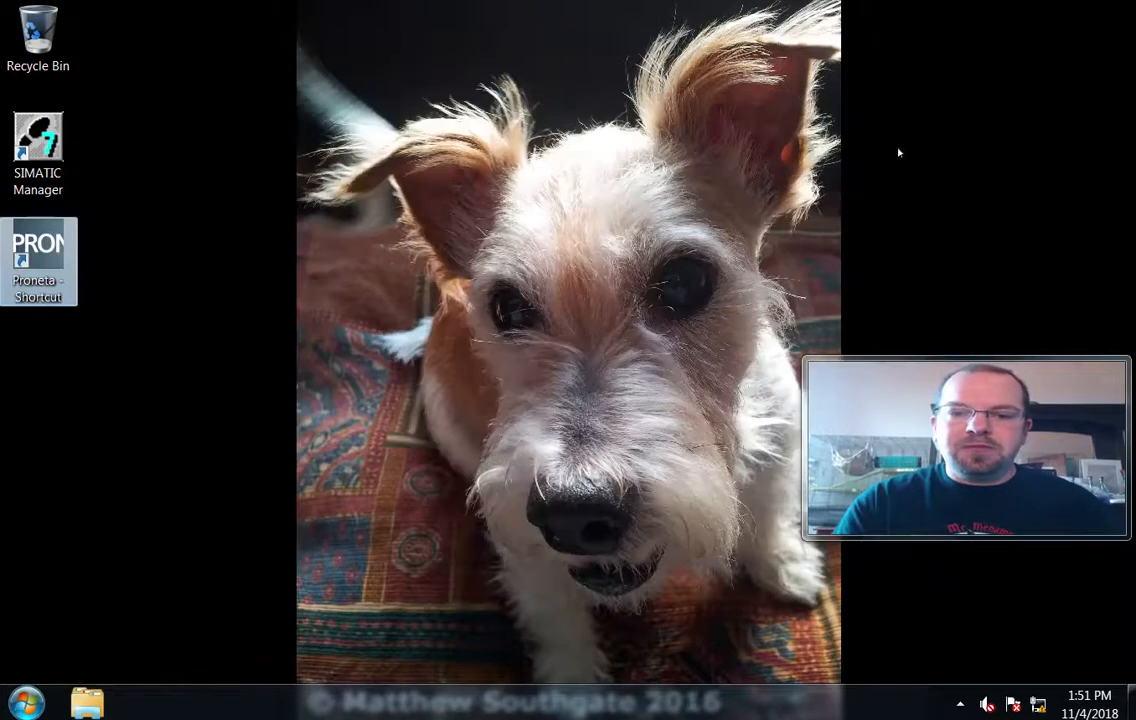
# - Launch PRONETA and open its network analysis to scan for devices online
pyautogui.moveTo(981, 478); pyautogui.dragTo(987, 609)
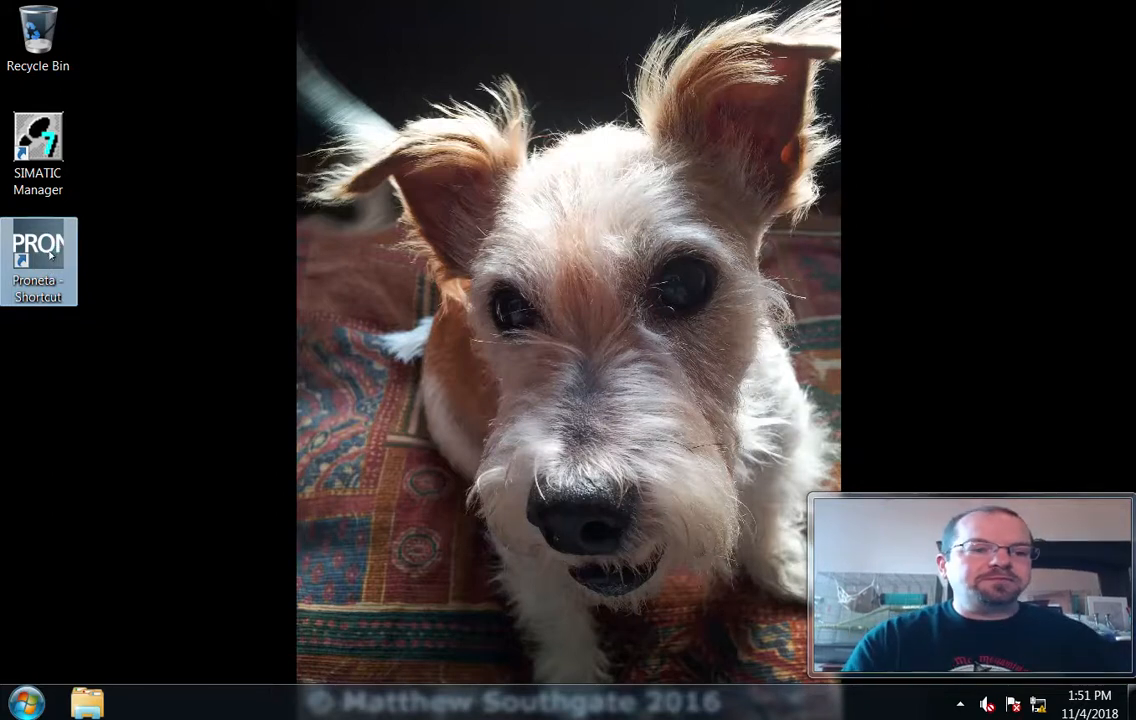
pyautogui.doubleClick(50, 252)
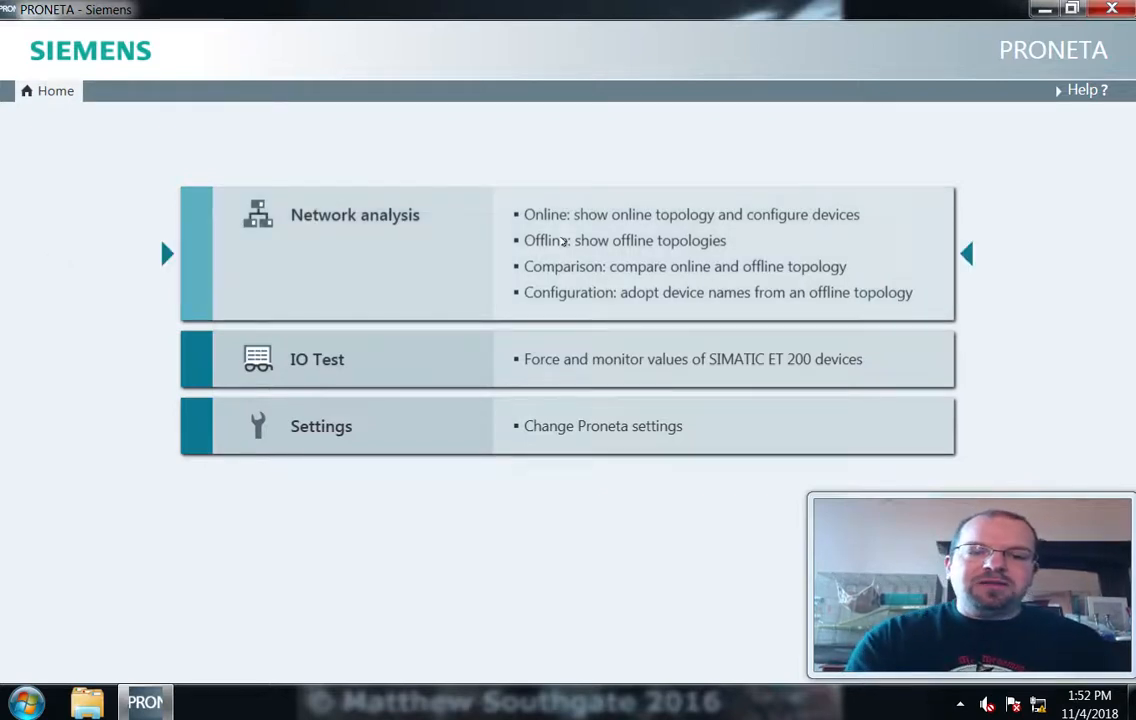
pyautogui.click(563, 241)
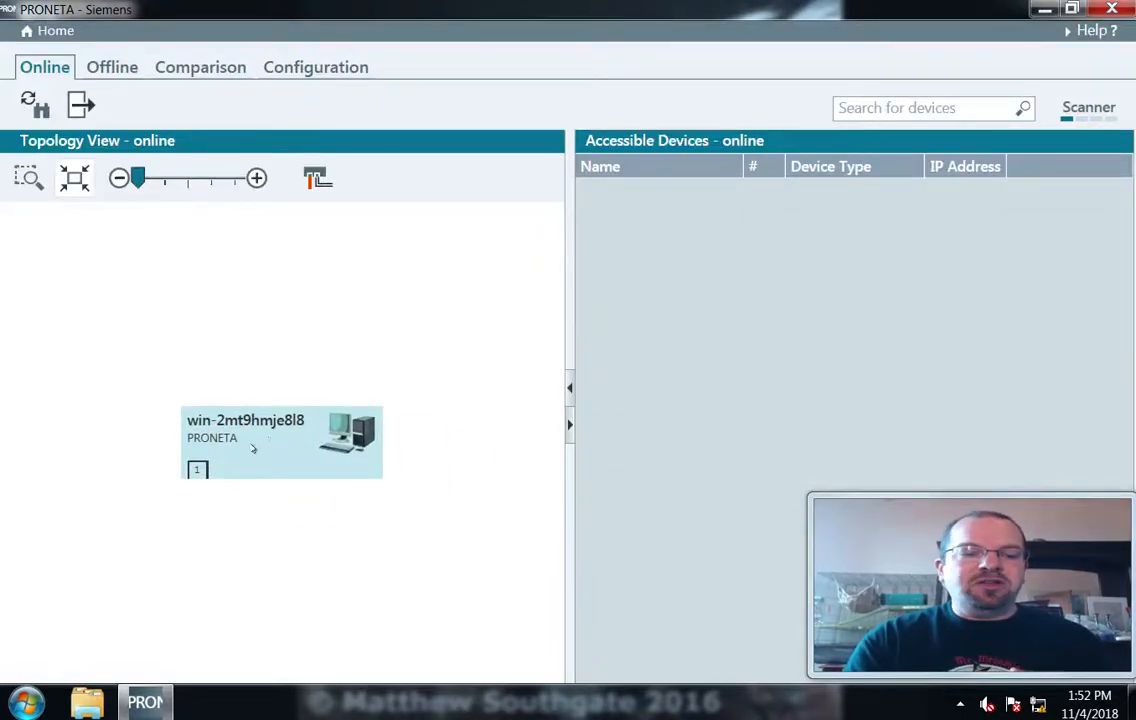
pyautogui.moveTo(253, 448)
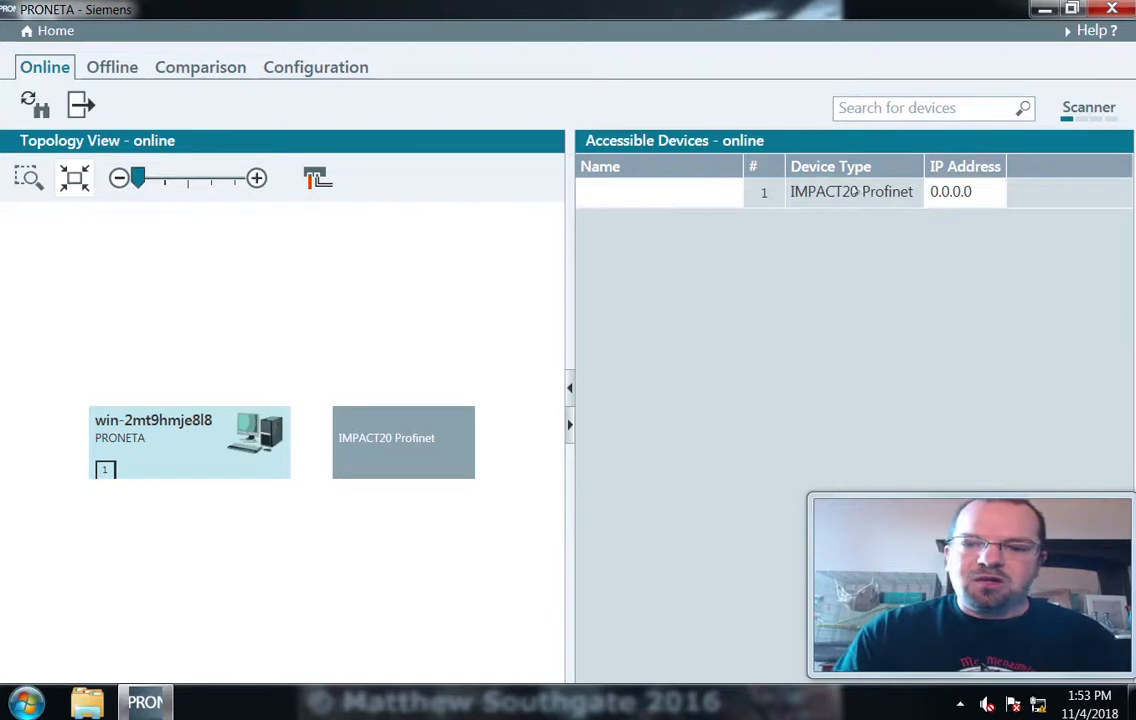
# - Set the IP address of the IMPACT20 Profinet device to 192.168.1.12 and apply the configuration
pyautogui.doubleClick(978, 193)
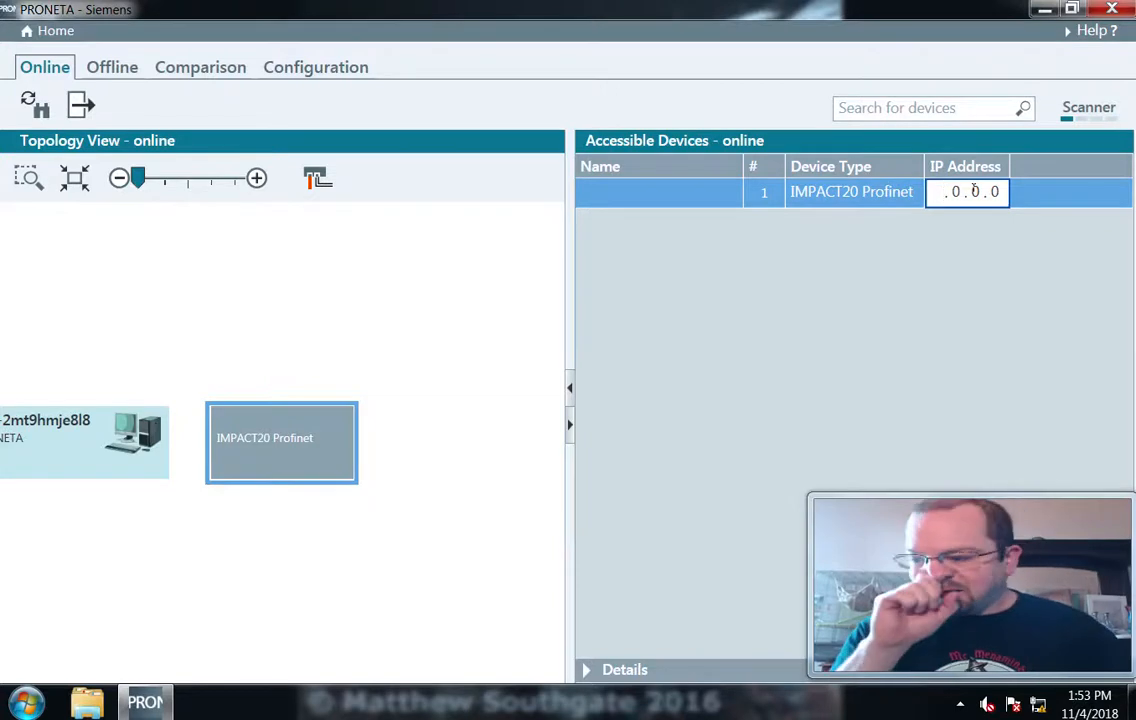
pyautogui.write('192 . ')
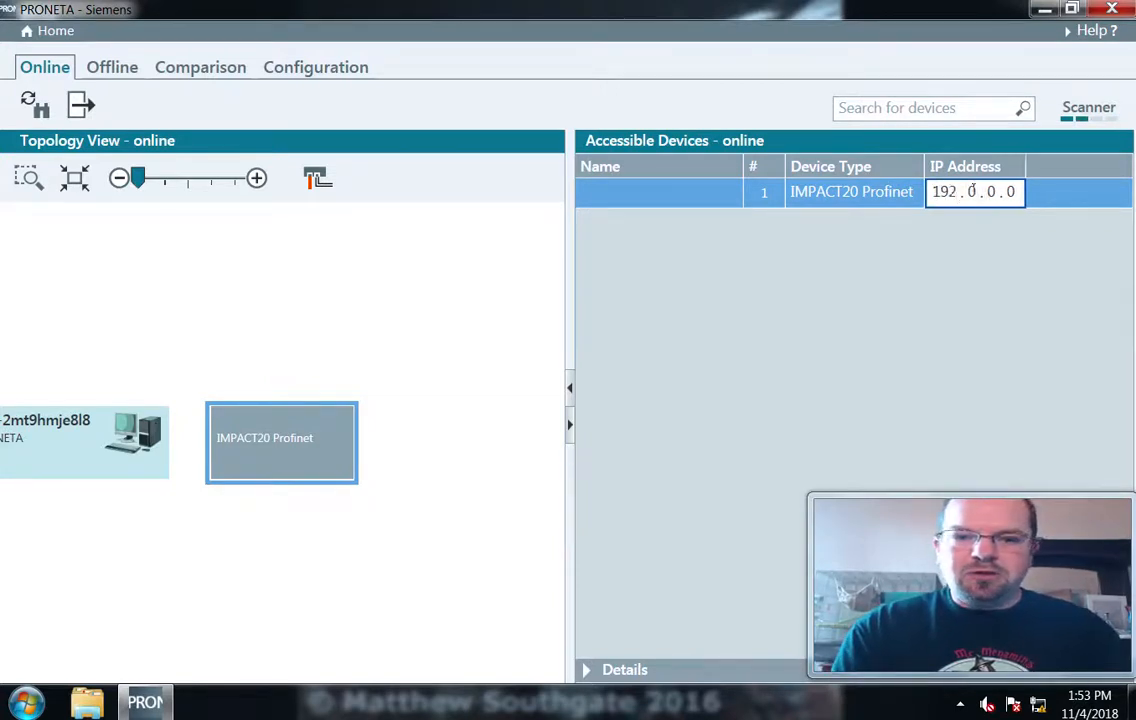
pyautogui.write('168 . ')
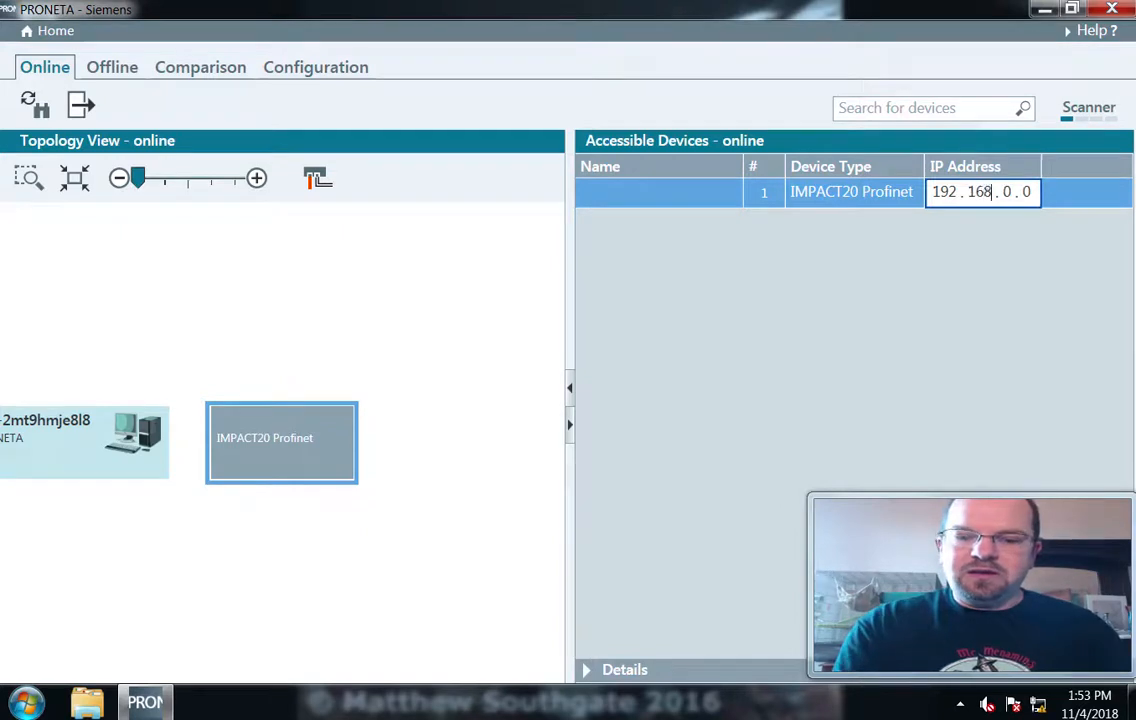
pyautogui.write('1')
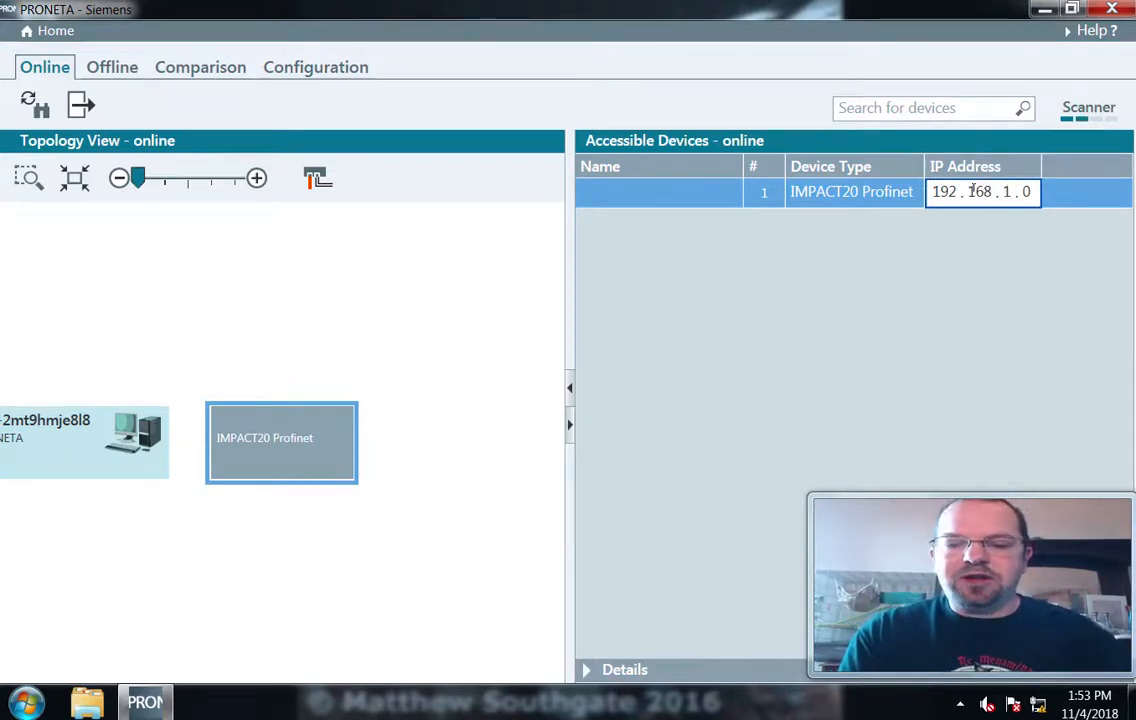
pyautogui.press('.')
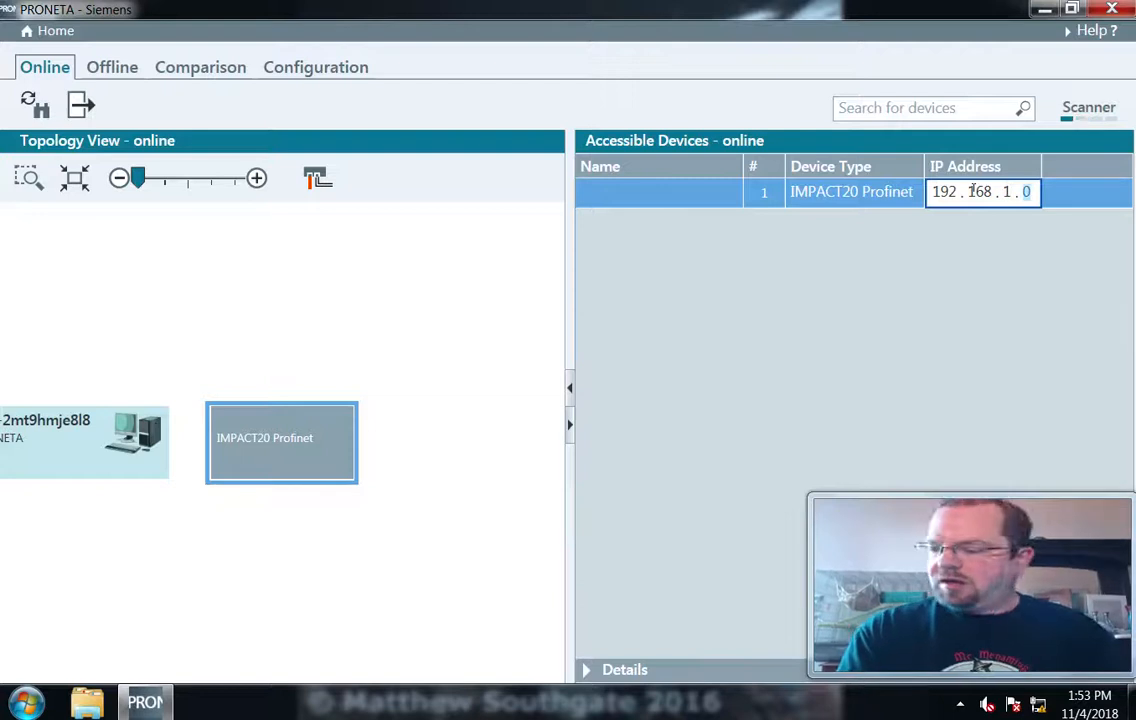
pyautogui.write('12')
pyautogui.press('Return')
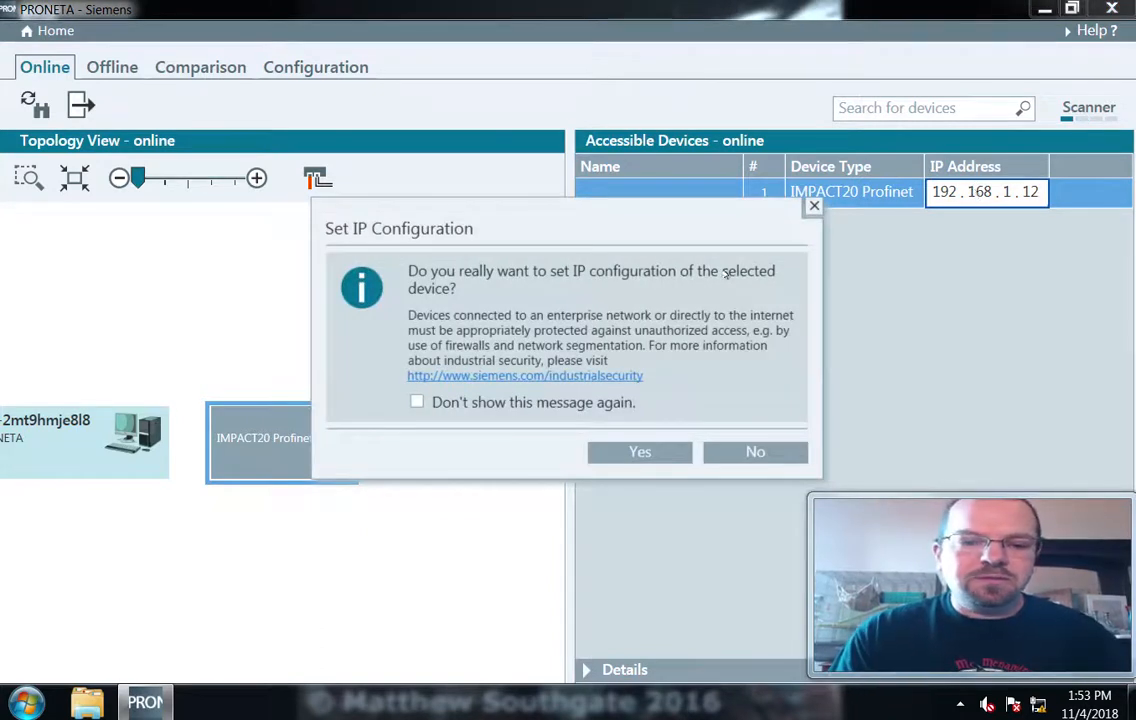
pyautogui.click(648, 453)
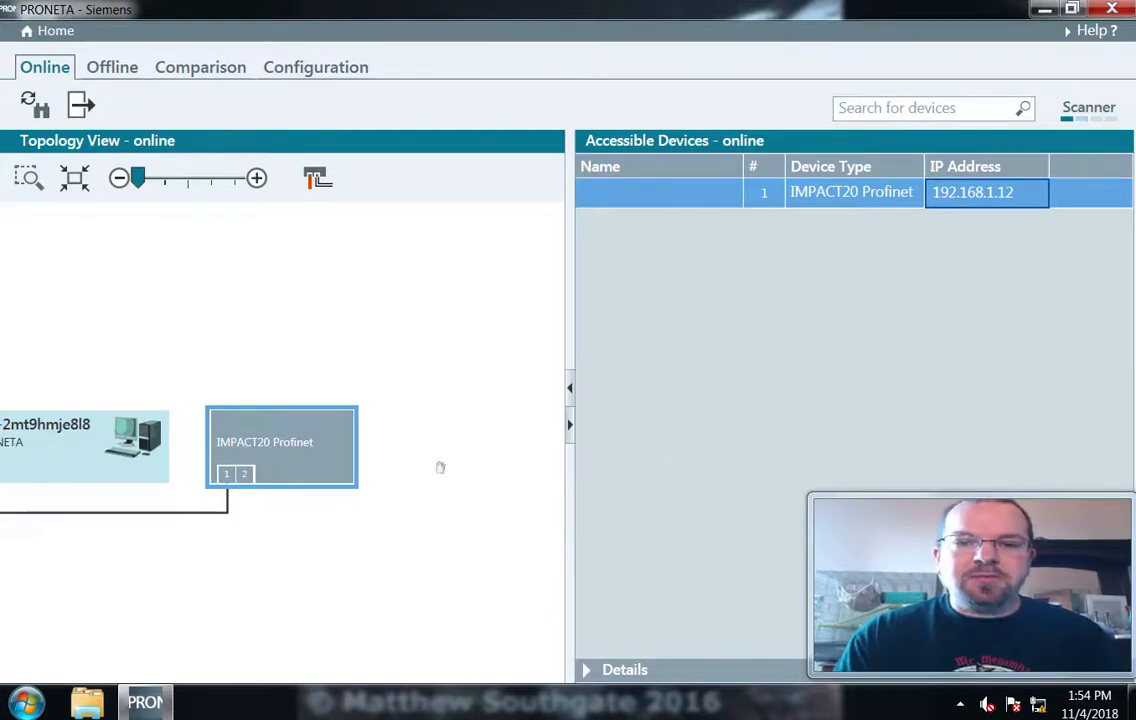
# - Name the IMPACT20 Profinet device demo.remoteio.right and apply the name to the device
pyautogui.click(674, 204)
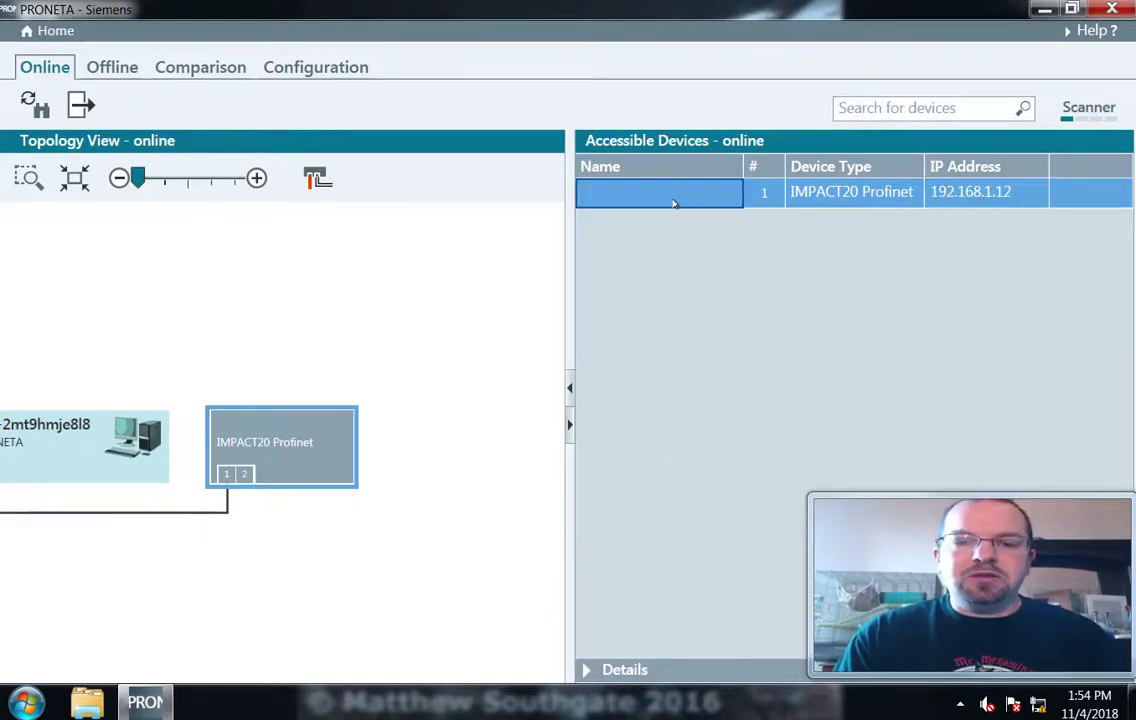
pyautogui.click(673, 199)
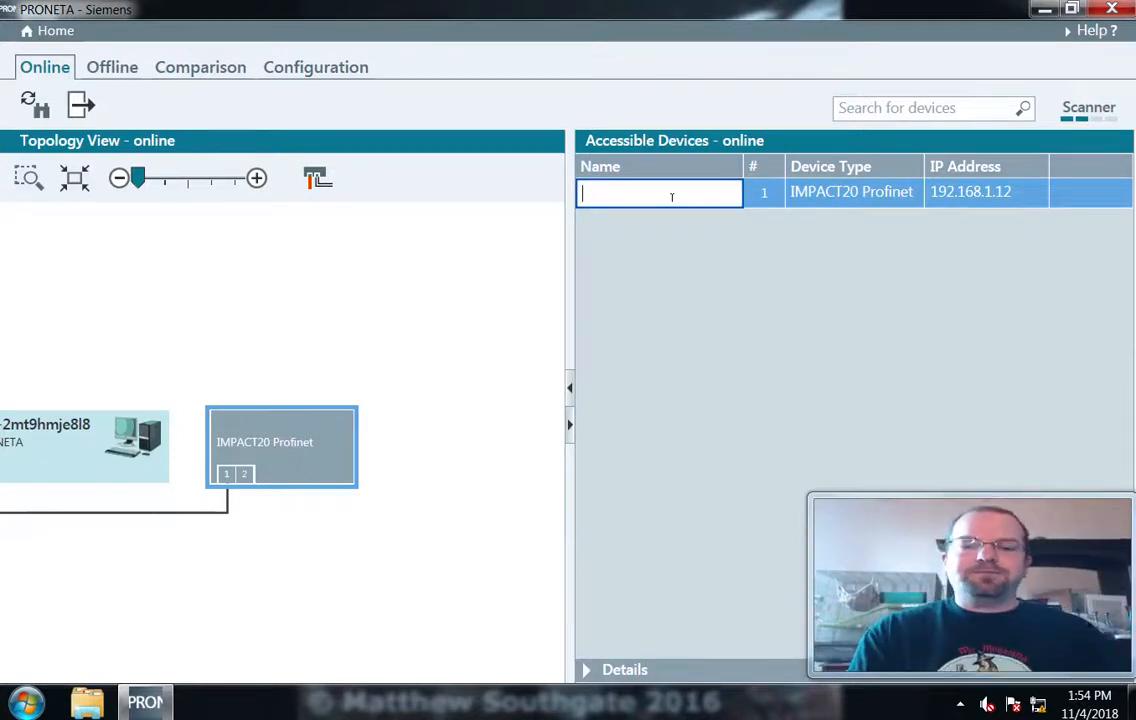
pyautogui.write('demo.re')
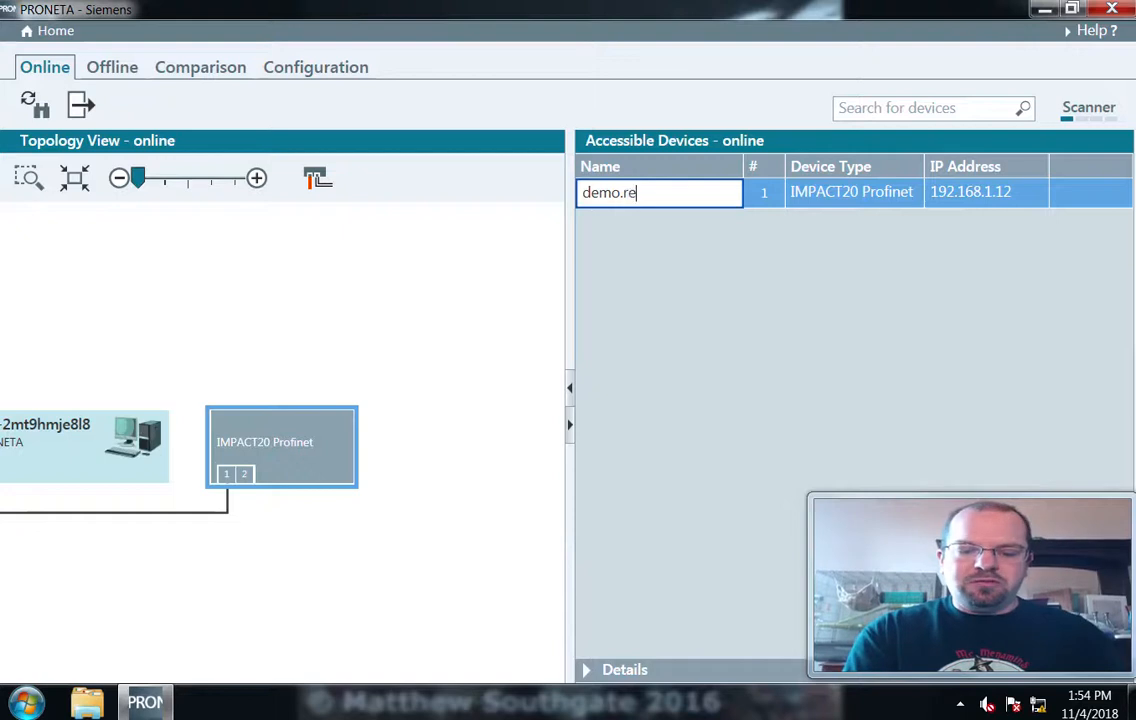
pyautogui.write('moteio')
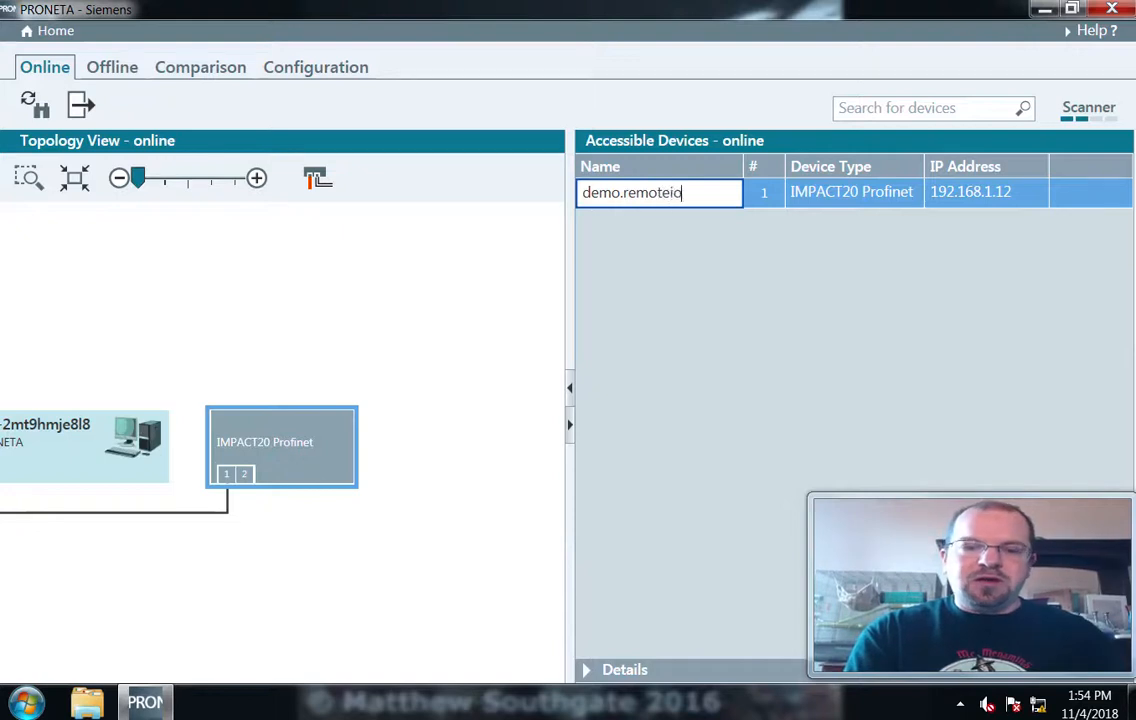
pyautogui.write('.right')
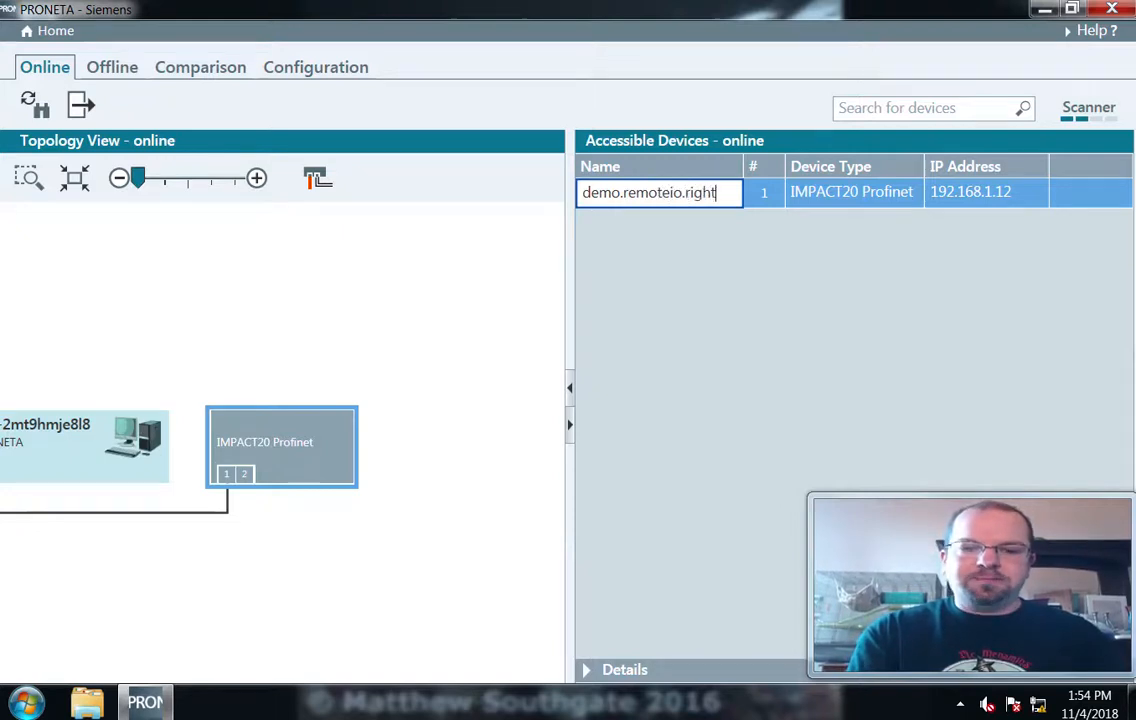
pyautogui.press('Return')
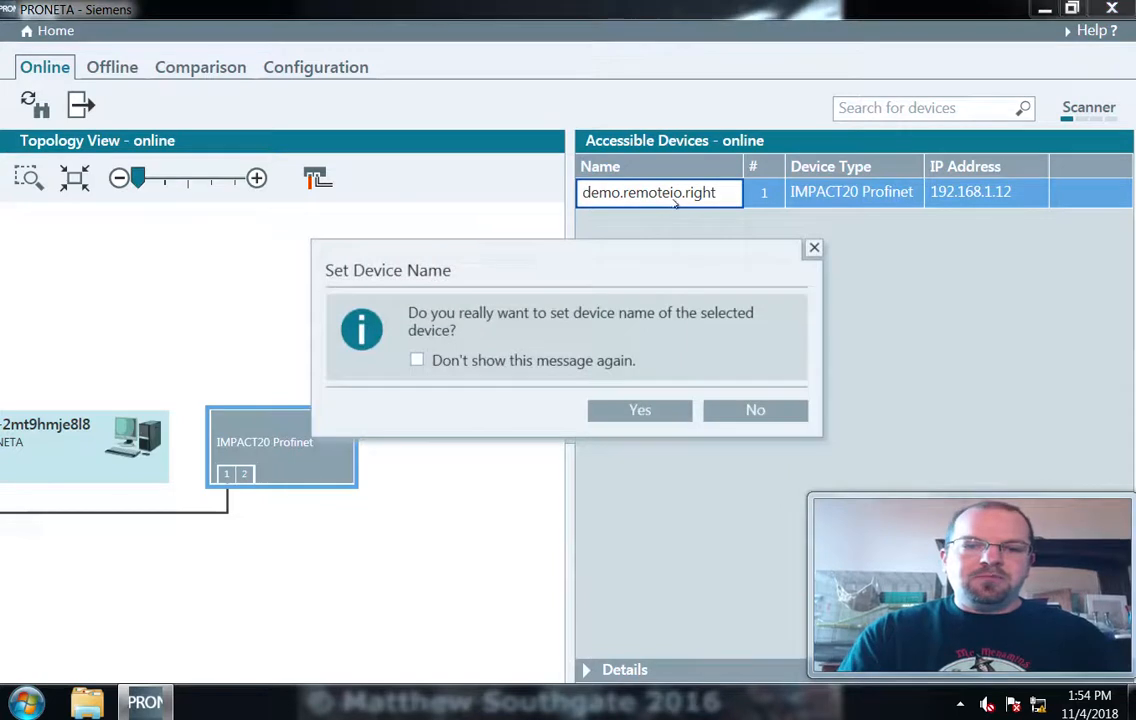
pyautogui.click(639, 410)
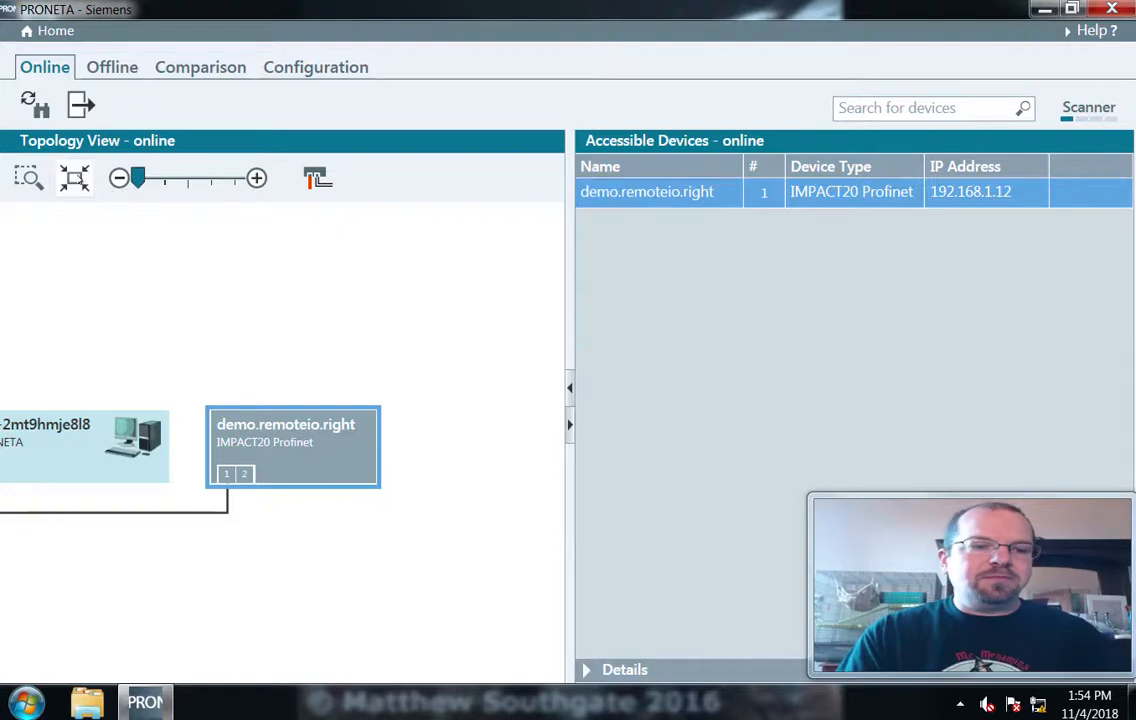
pyautogui.click(74, 178)
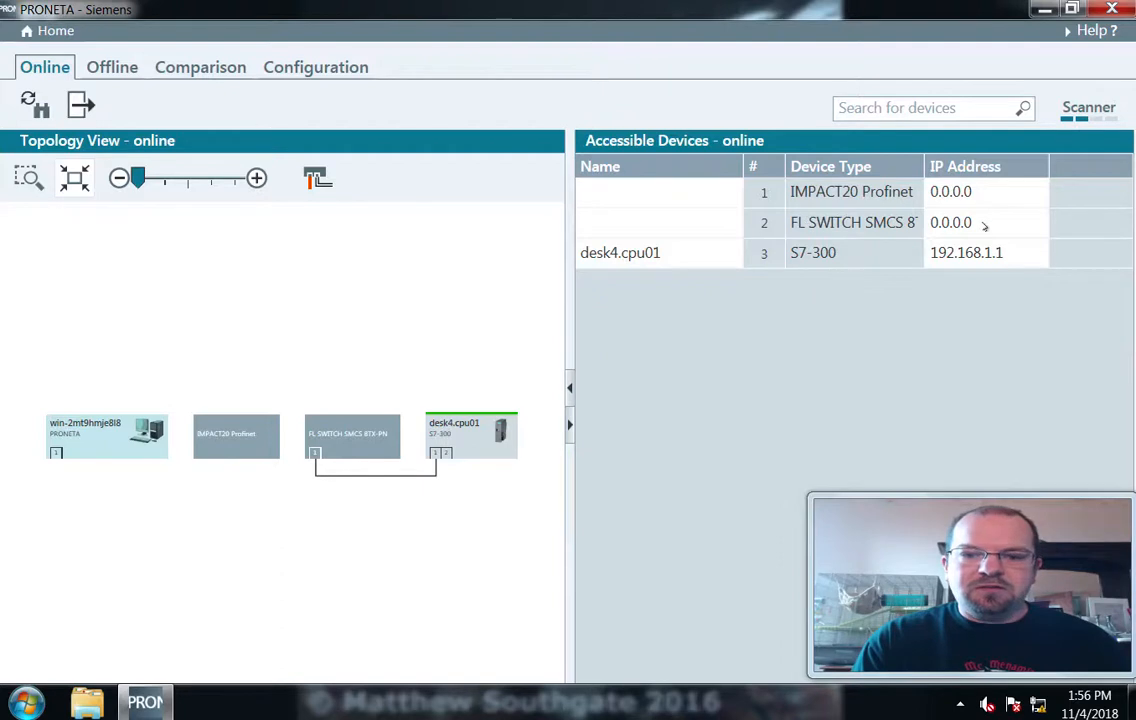
# - Set the IP address of the FL SWITCH SMCS 8TX-PN to 192.168.1.100 and apply the configuration
pyautogui.click(984, 223)
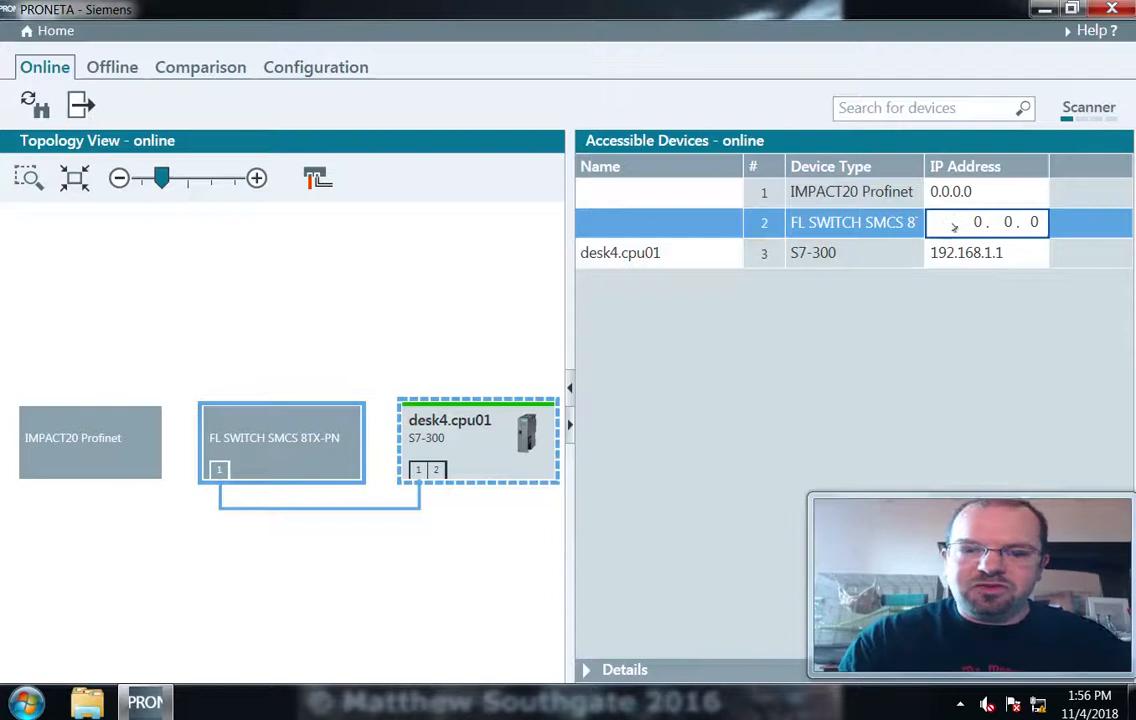
pyautogui.write('192.')
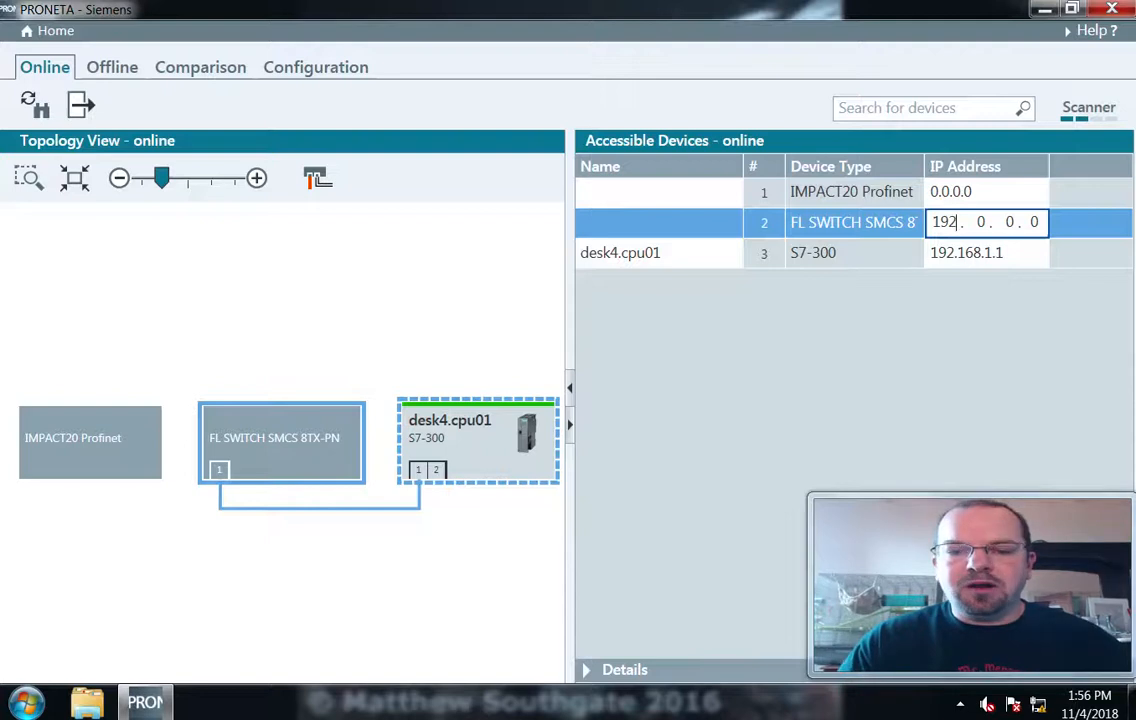
pyautogui.press('Tab')
pyautogui.write('168')
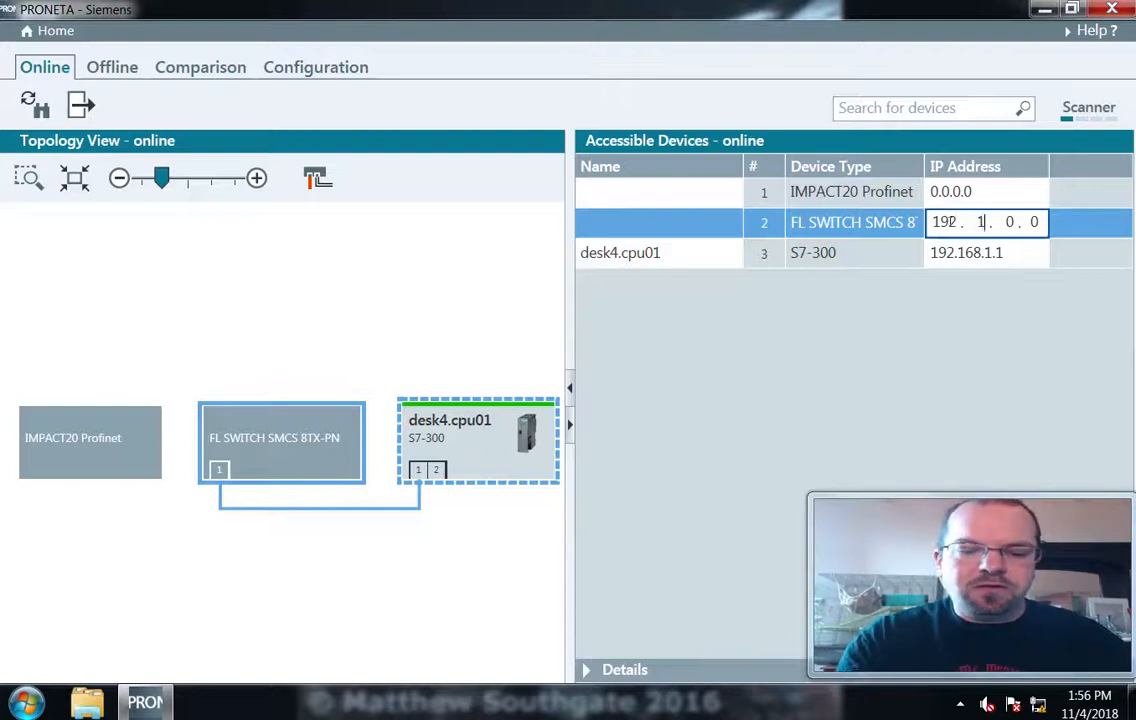
pyautogui.press('Tab')
pyautogui.write('1')
pyautogui.press('Tab')
pyautogui.write('100')
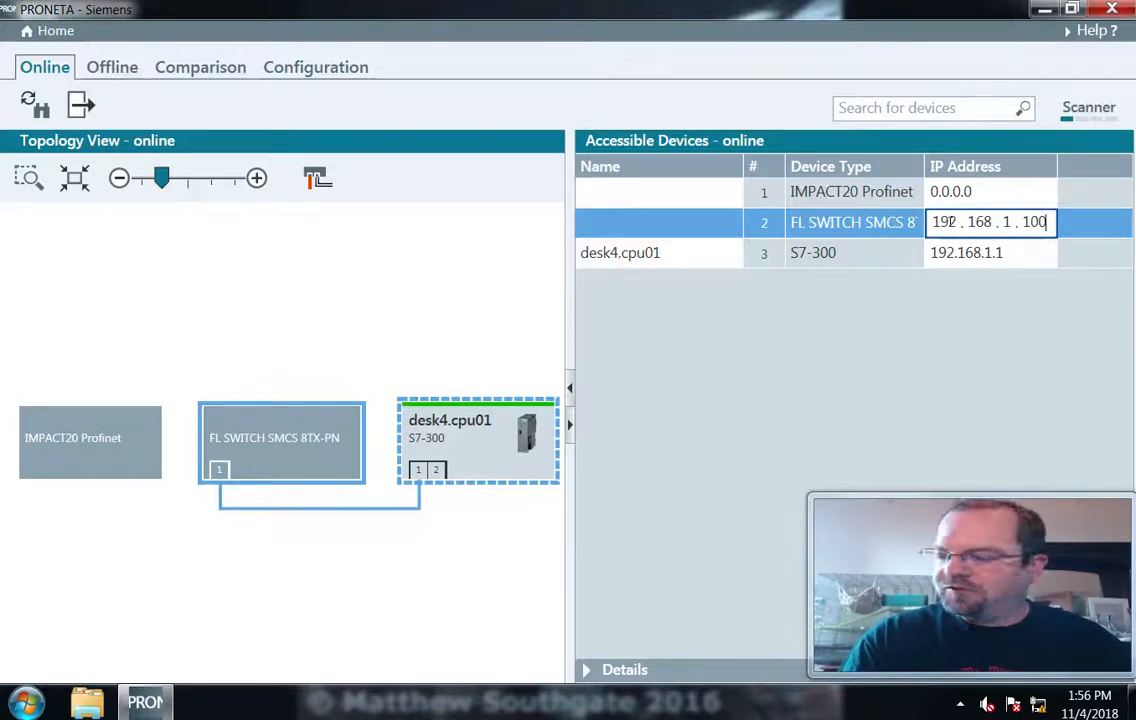
pyautogui.press('Return')
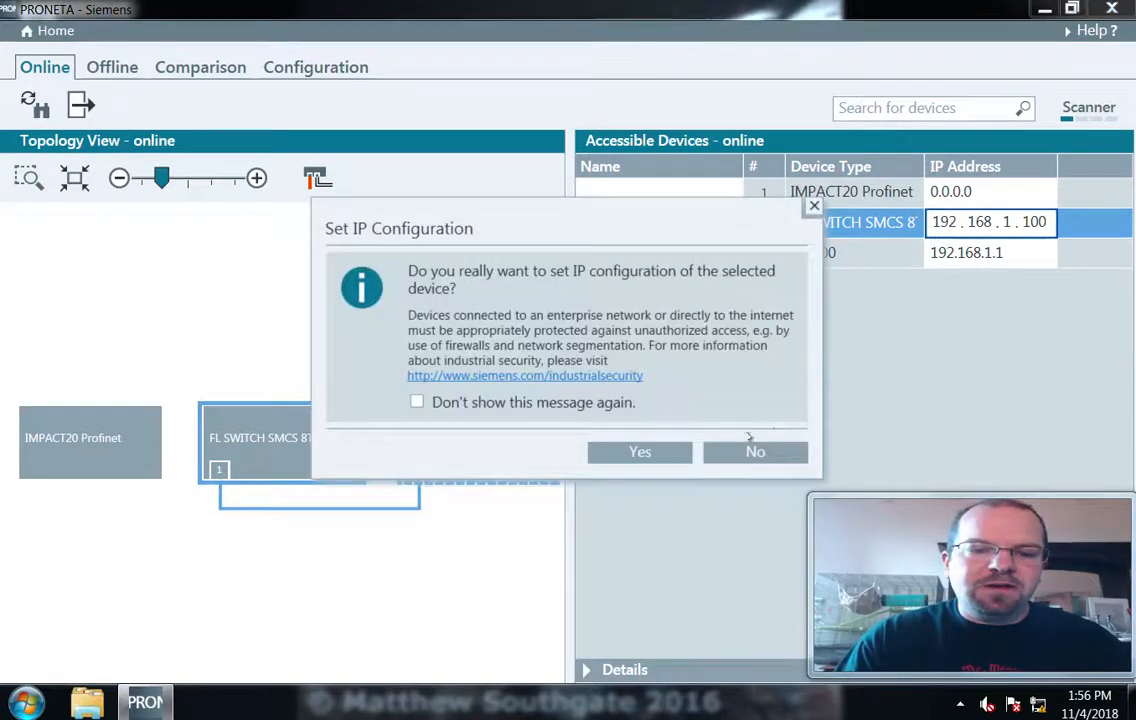
pyautogui.click(641, 457)
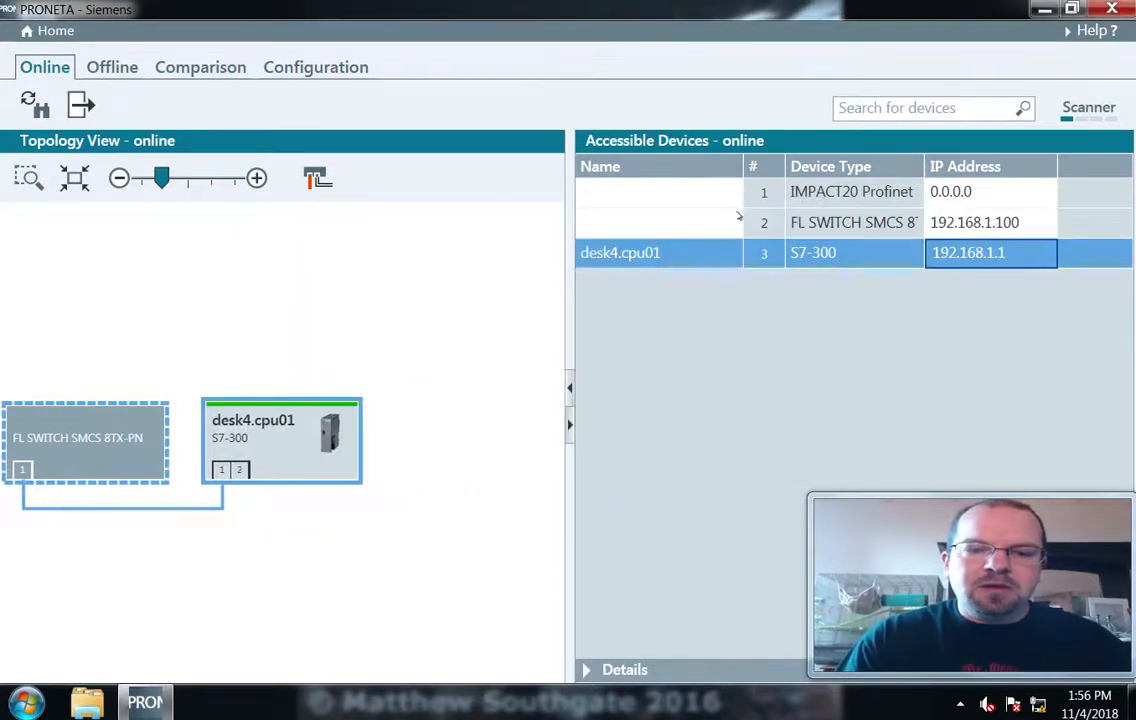
# - Name the FL SWITCH SMCS 8TX-PN demo.switch1 and apply the name to the device
pyautogui.doubleClick(664, 224)
pyautogui.write('demo.switch')
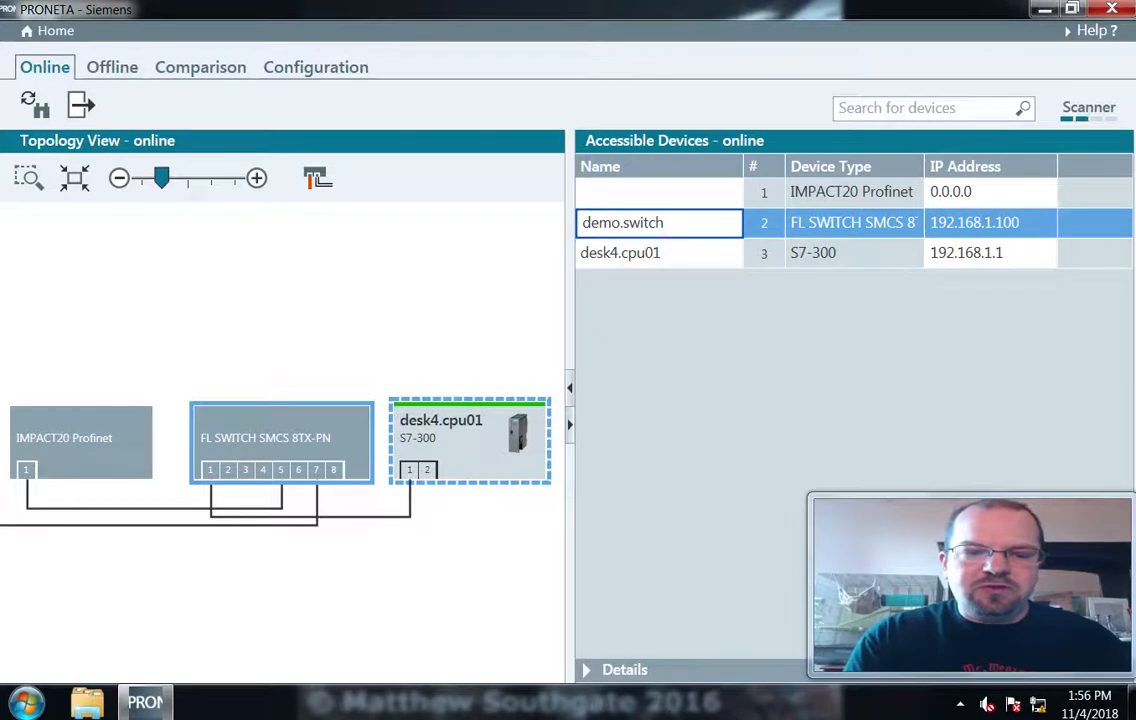
pyautogui.write('1')
pyautogui.press('Return')
pyautogui.press('Return')
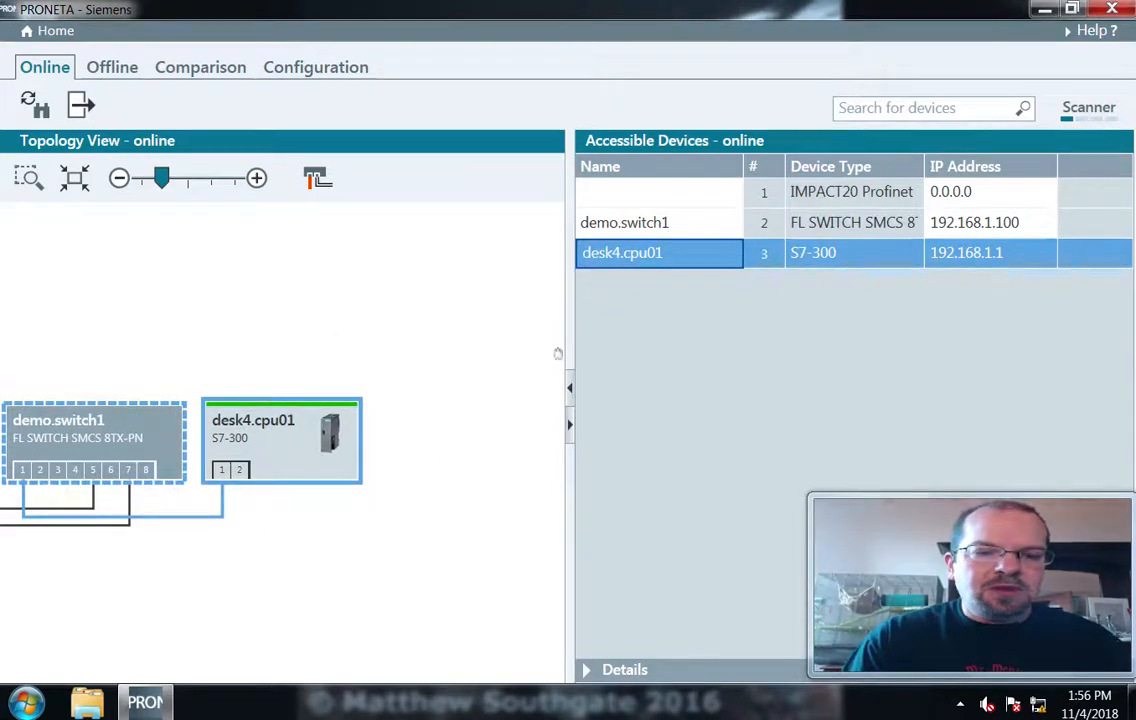
# - Widen the topology view and use demo.switch1 as the starting point of the graphical view to inspect its port connections
pyautogui.moveTo(558, 353); pyautogui.dragTo(631, 356)
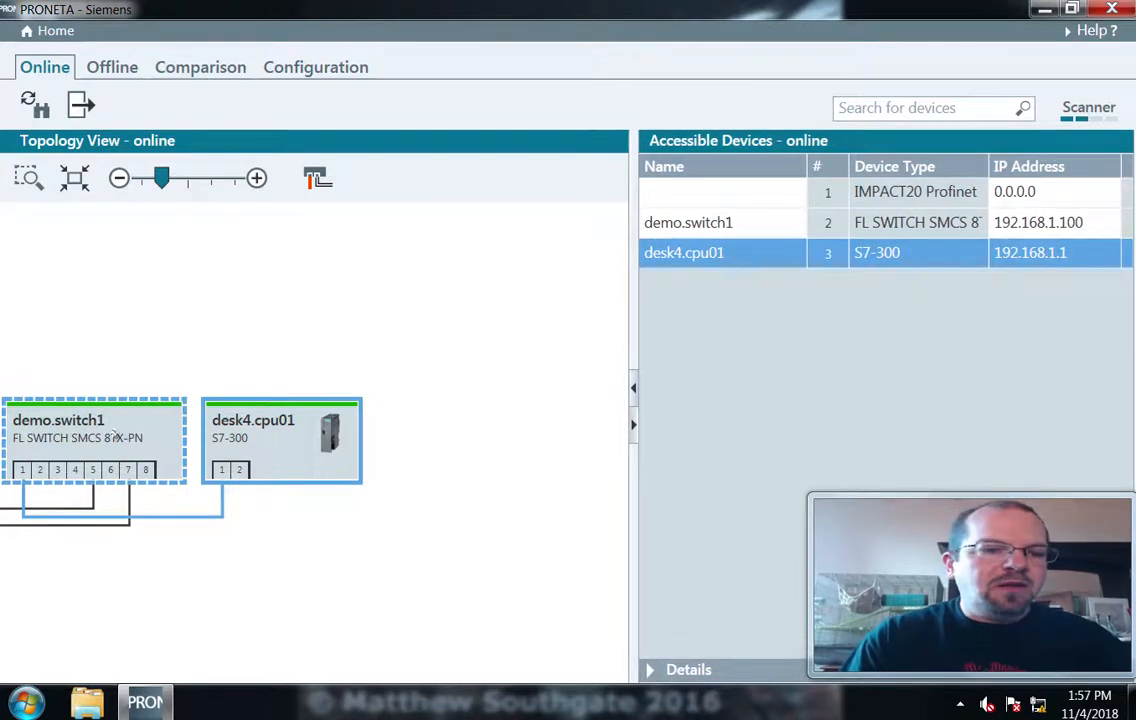
pyautogui.click(74, 178)
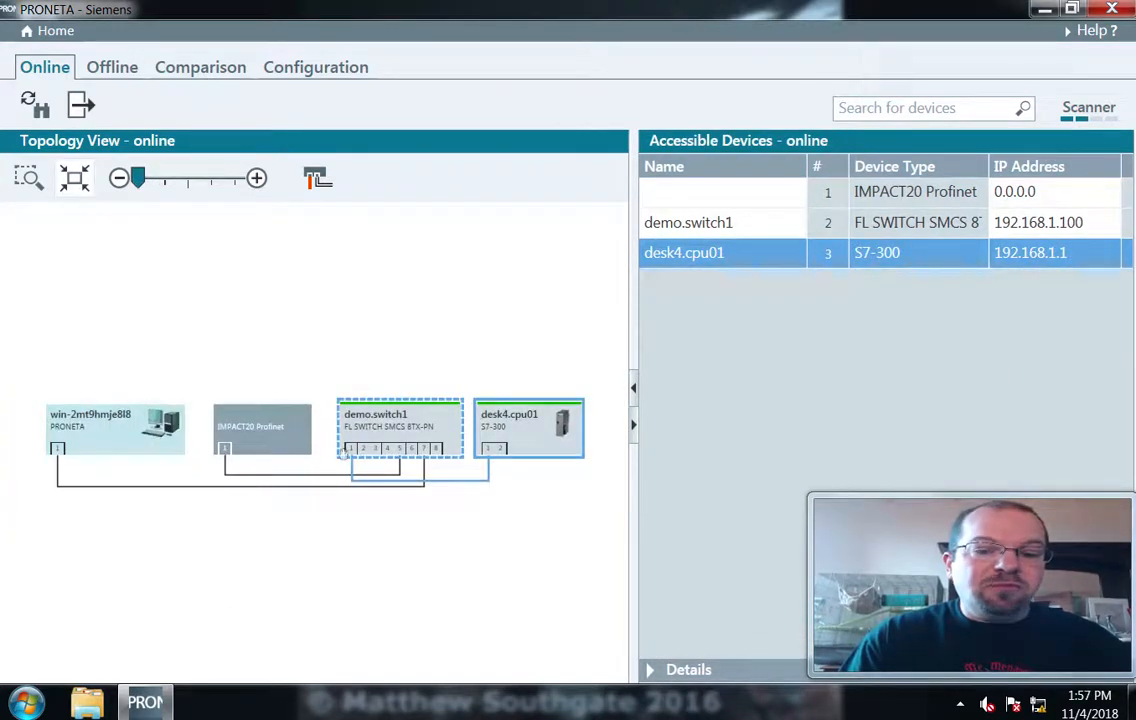
pyautogui.moveTo(362, 443)
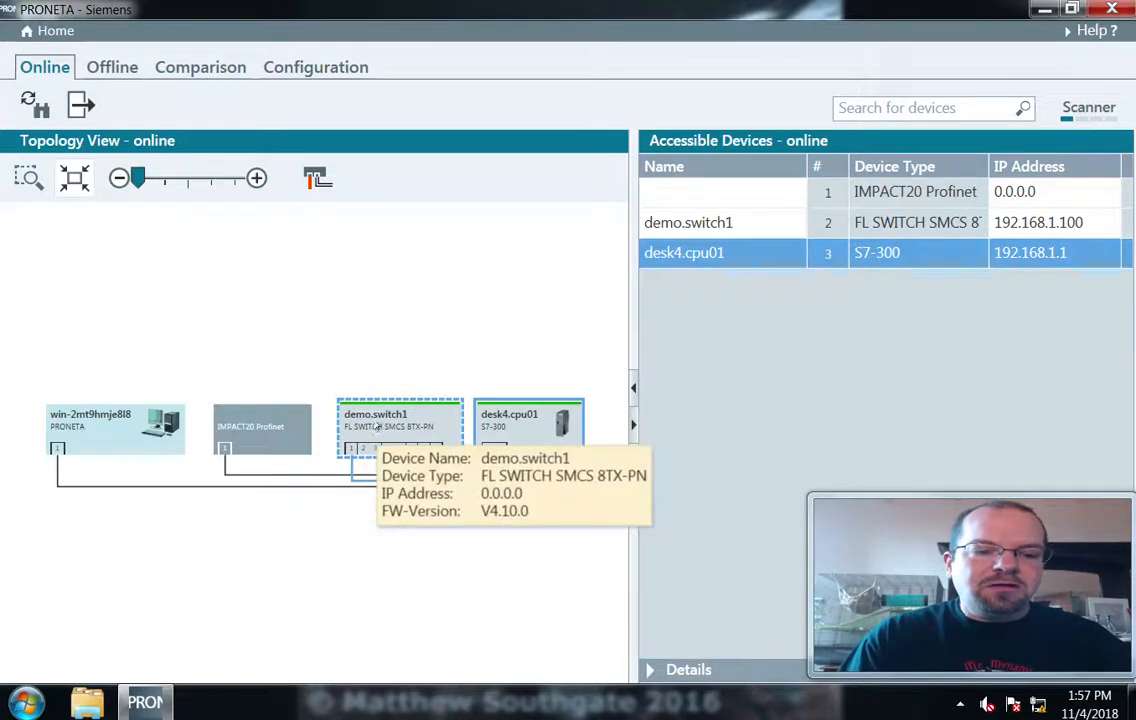
pyautogui.rightClick(377, 426)
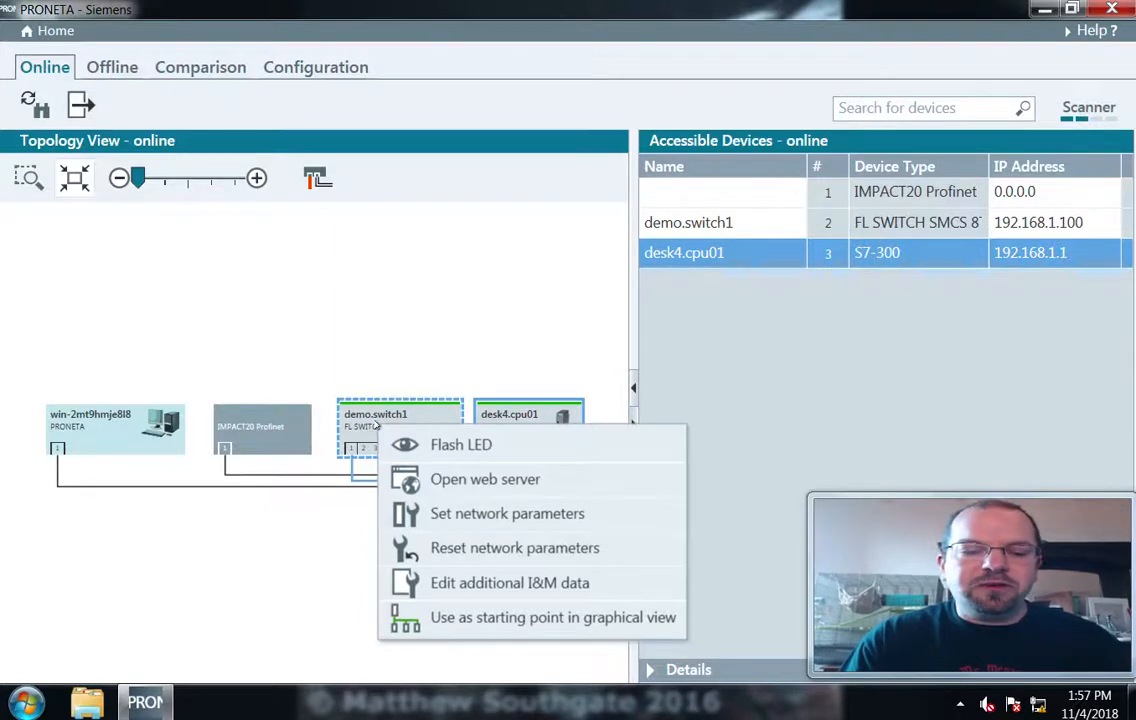
pyautogui.click(520, 615)
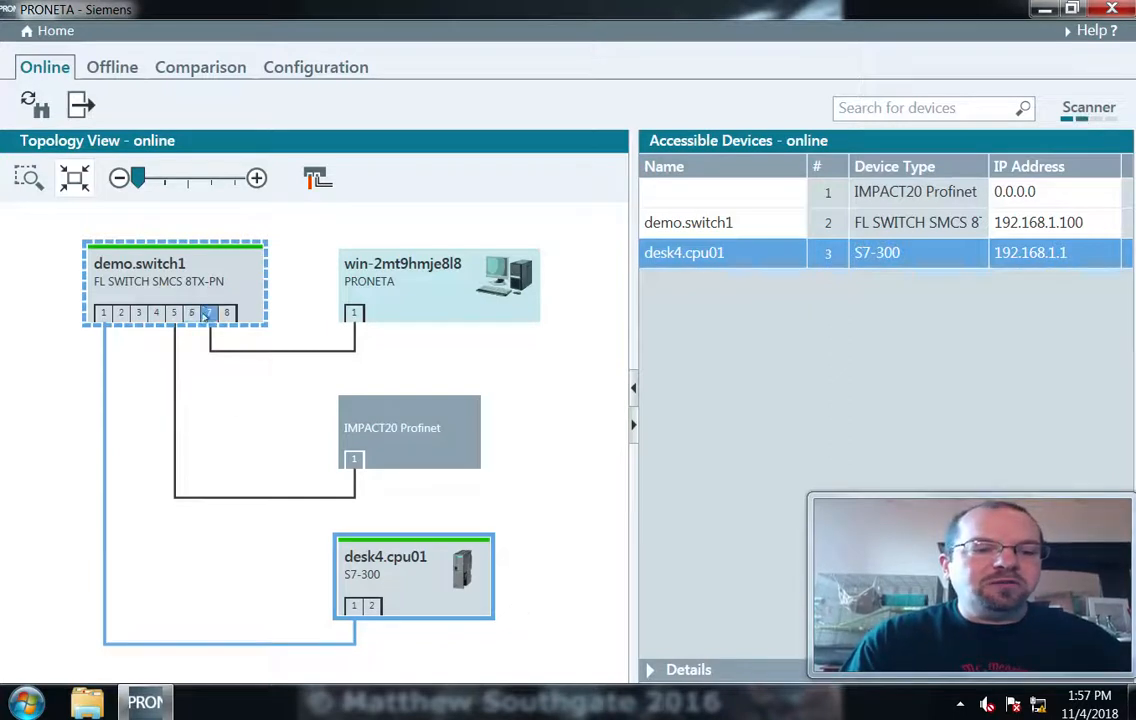
pyautogui.moveTo(206, 316)
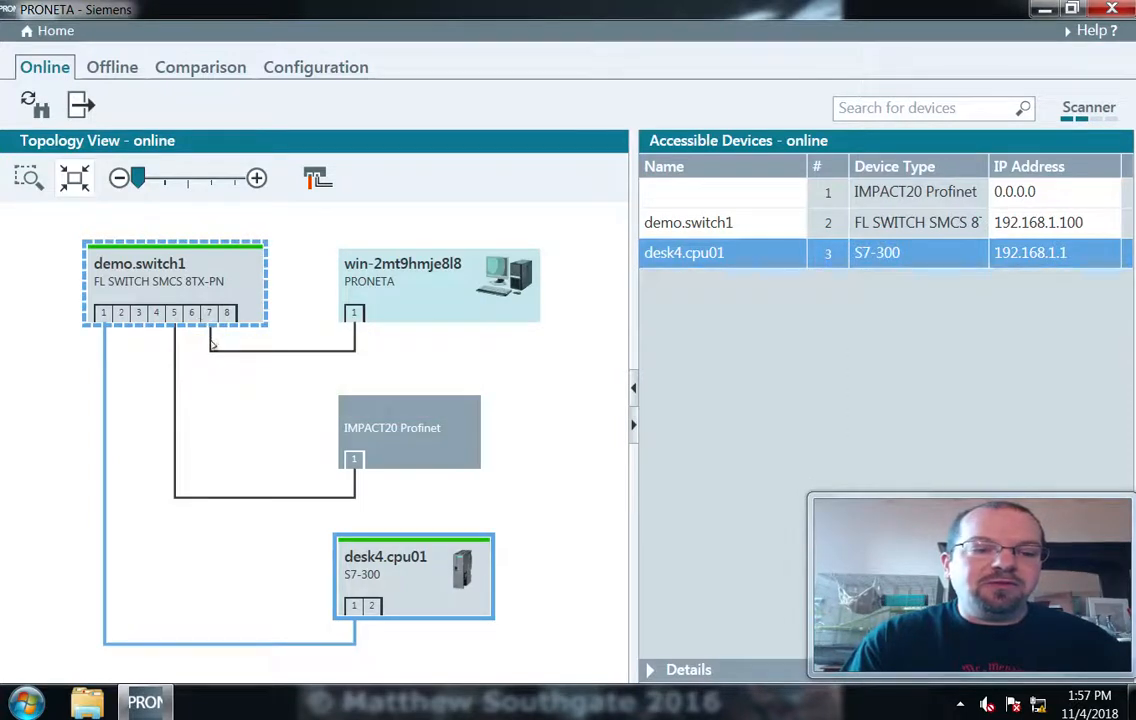
pyautogui.moveTo(389, 441)
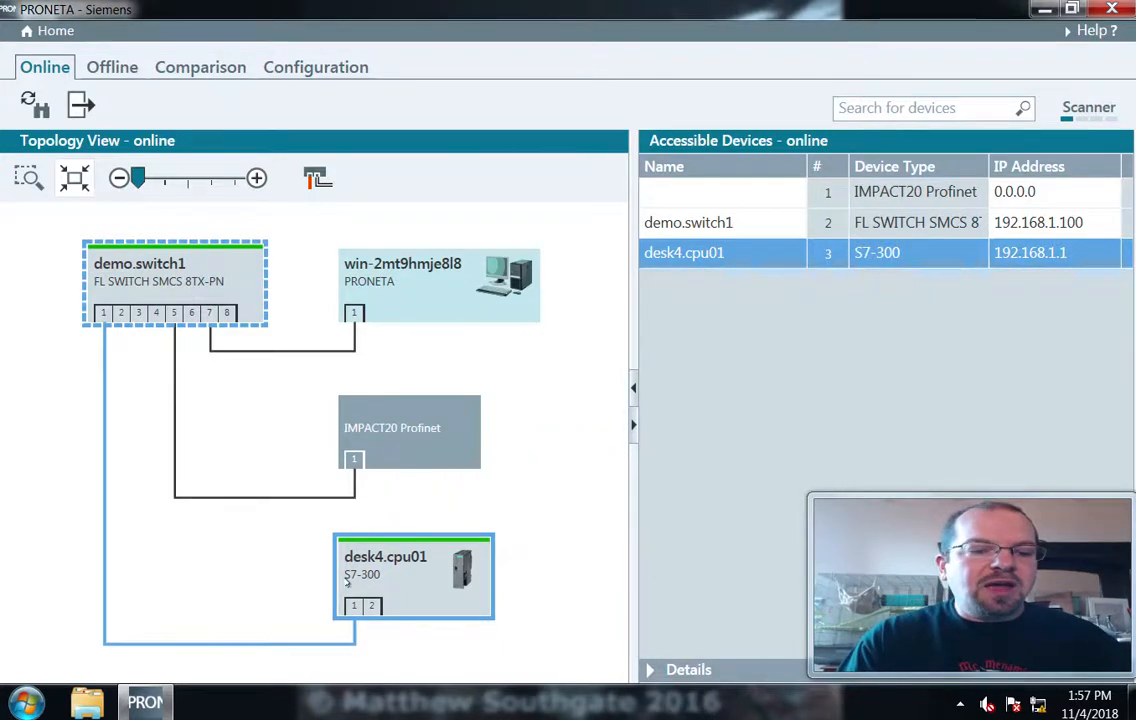
pyautogui.moveTo(377, 590)
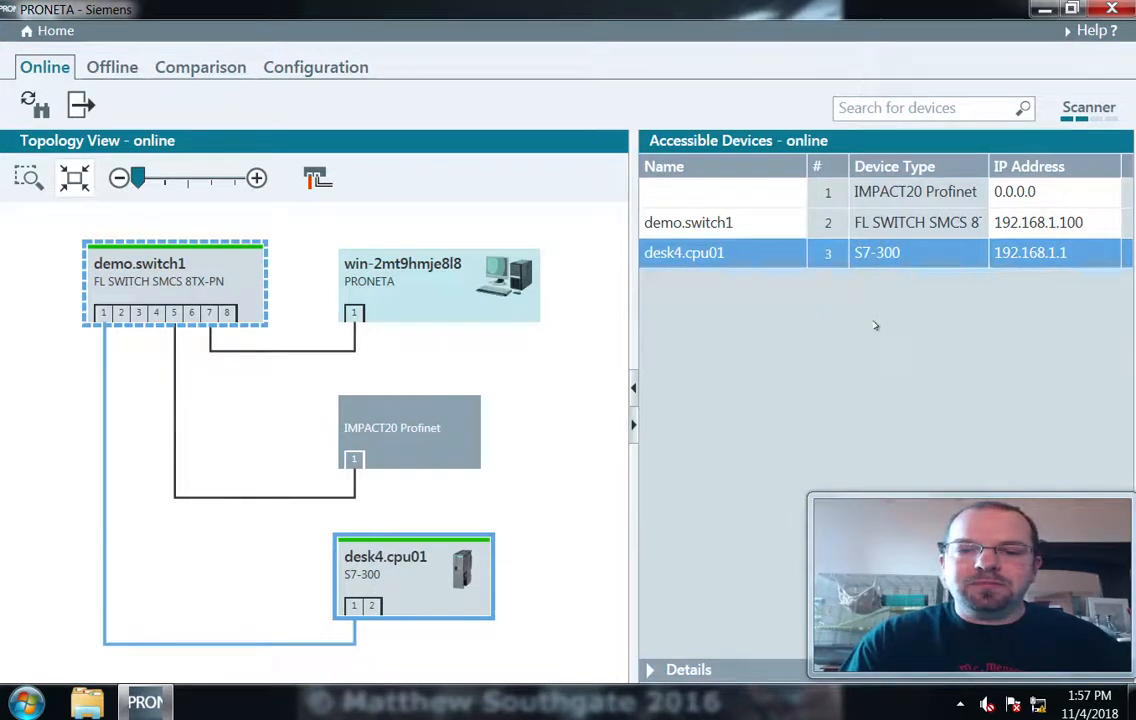
pyautogui.click(1046, 193)
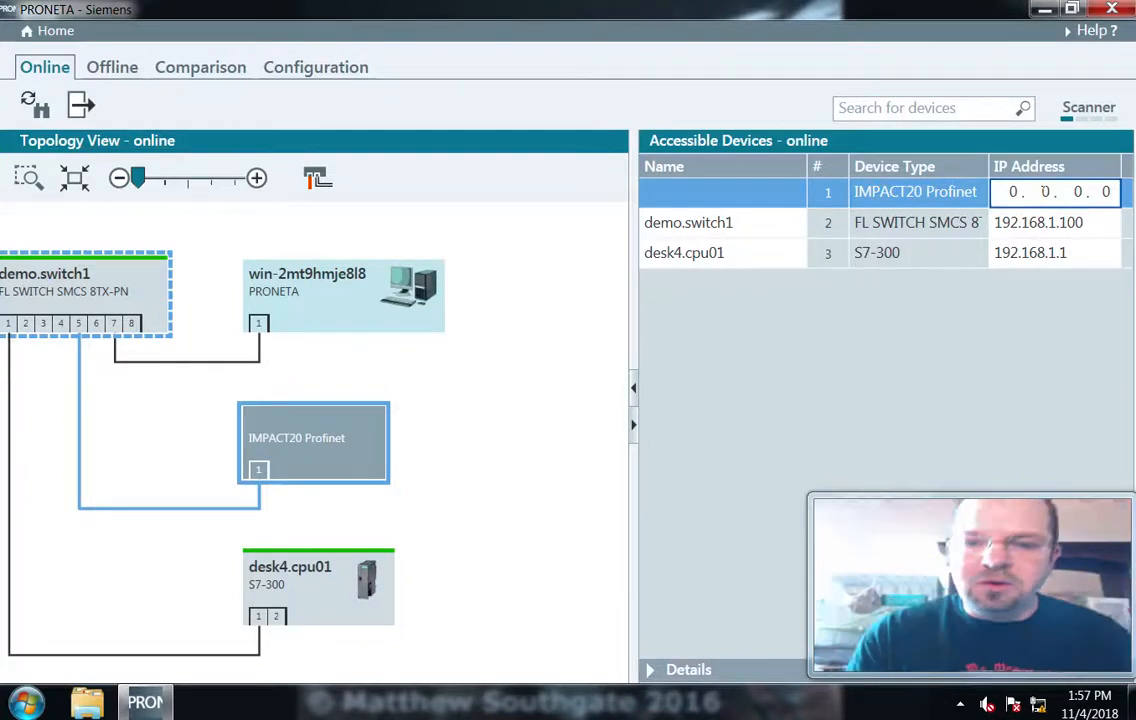
pyautogui.click(762, 199)
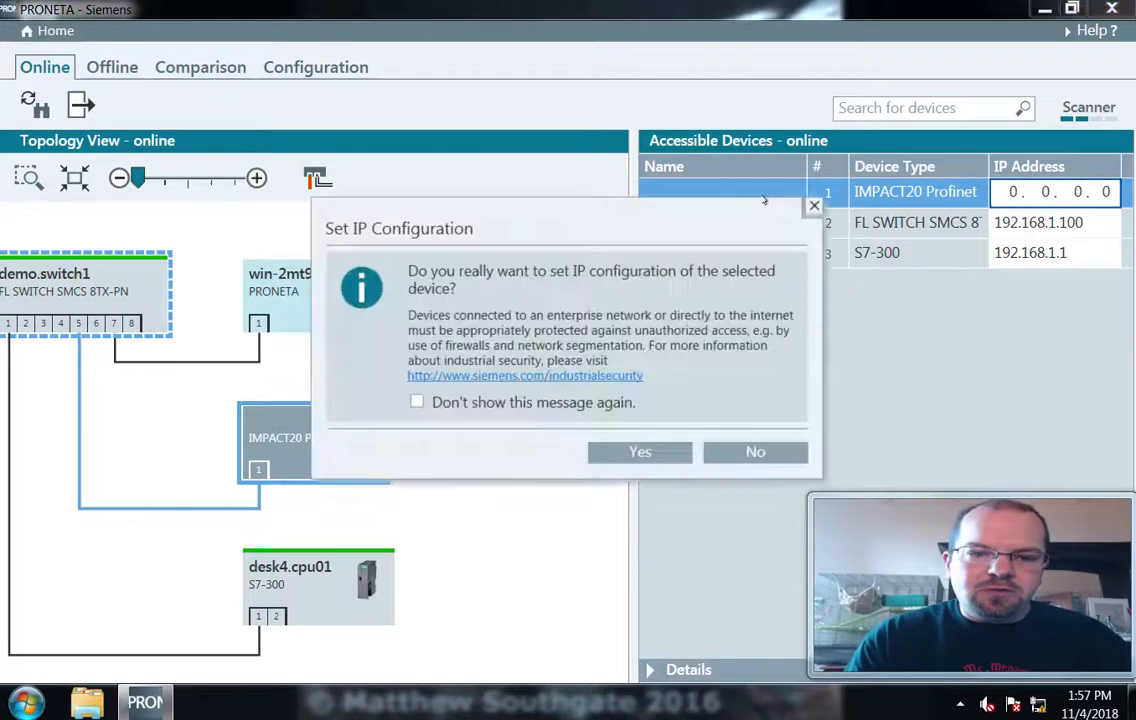
pyautogui.click(770, 458)
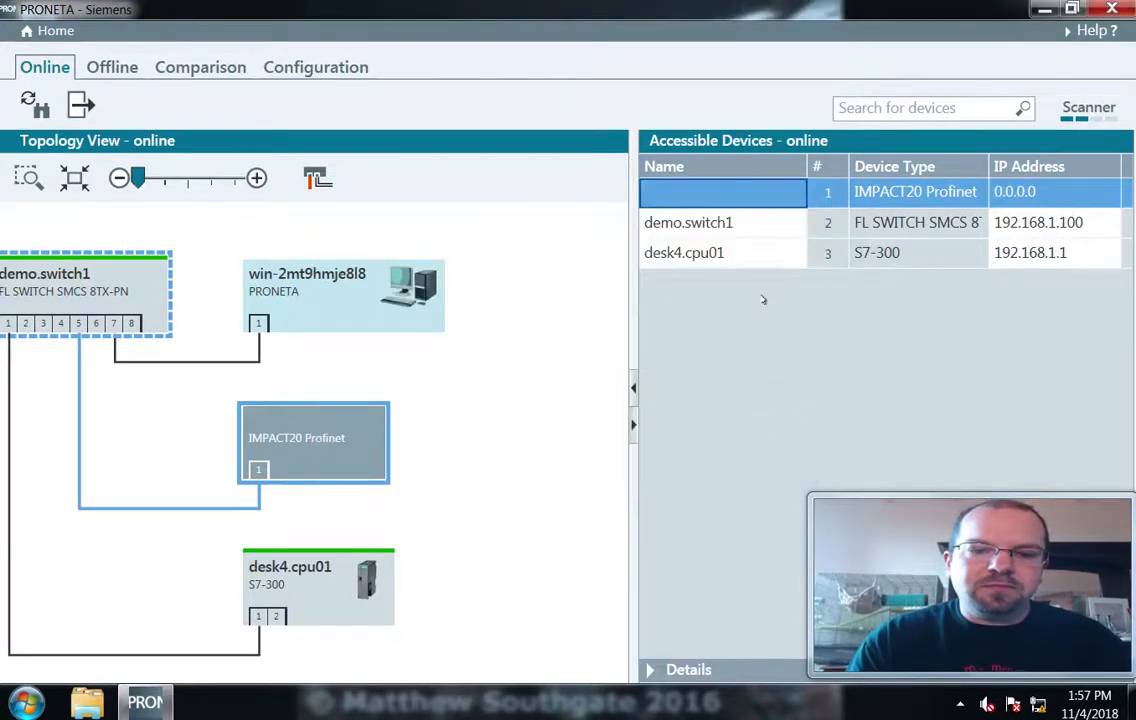
# - Name the IMPACT20 Profinet device demo.remoteio.left and apply the name to the device
pyautogui.click(732, 190)
pyautogui.write('dem')
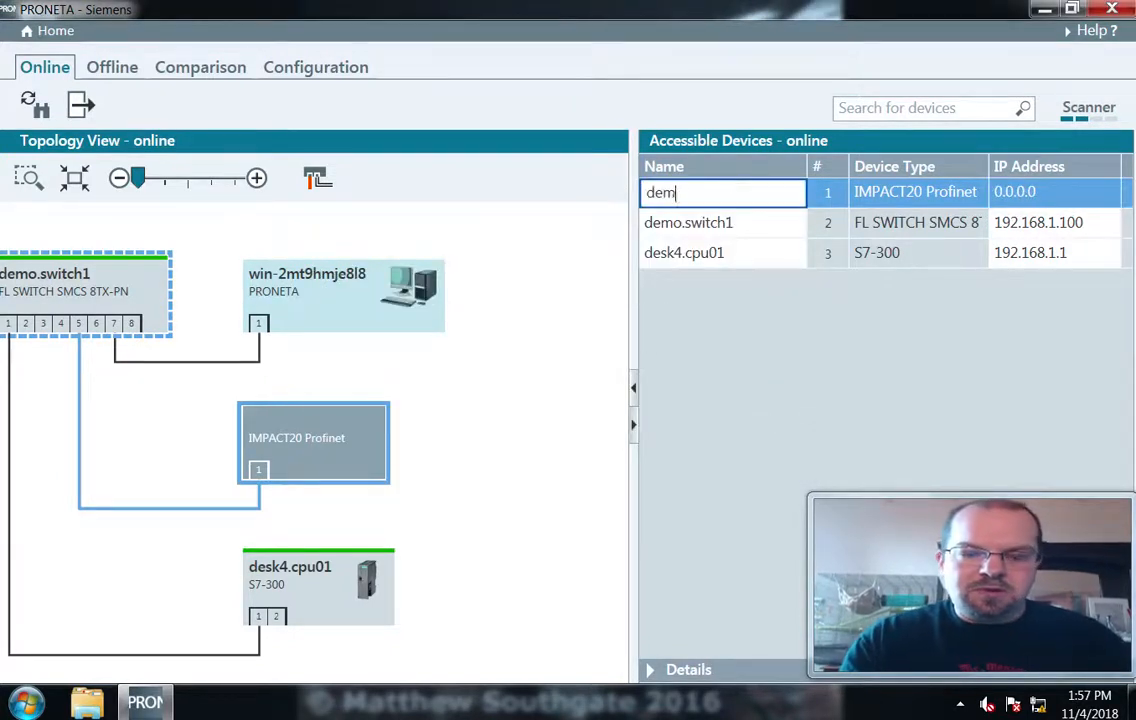
pyautogui.write('o.remote')
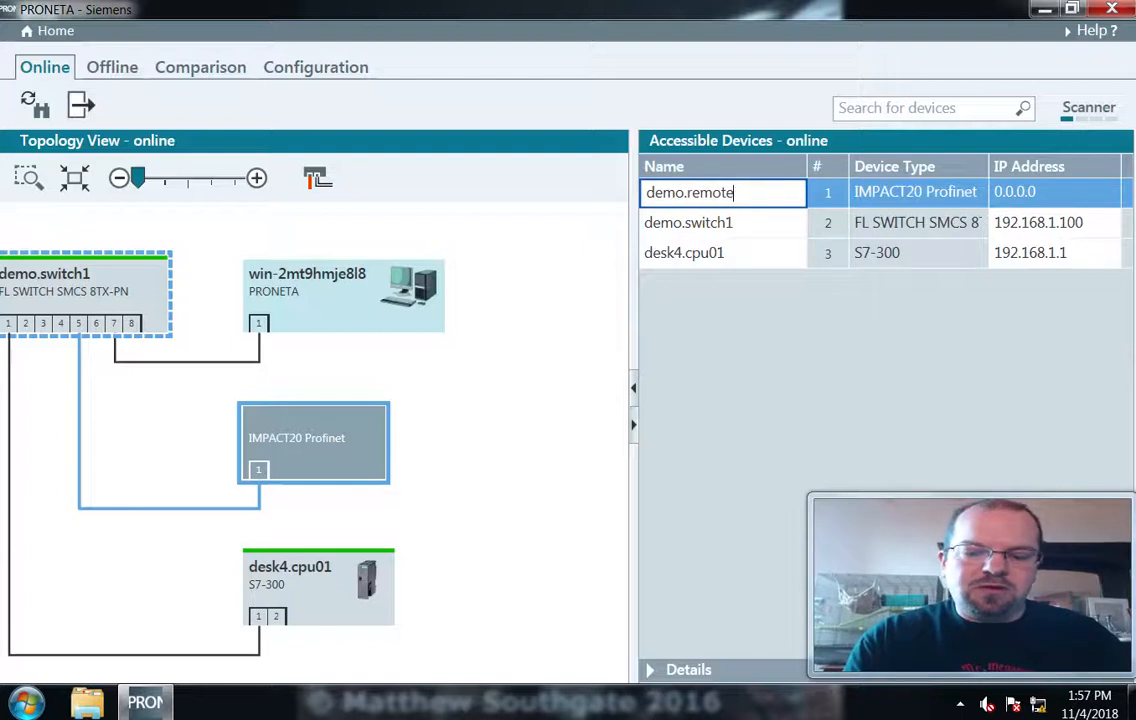
pyautogui.write('io.left')
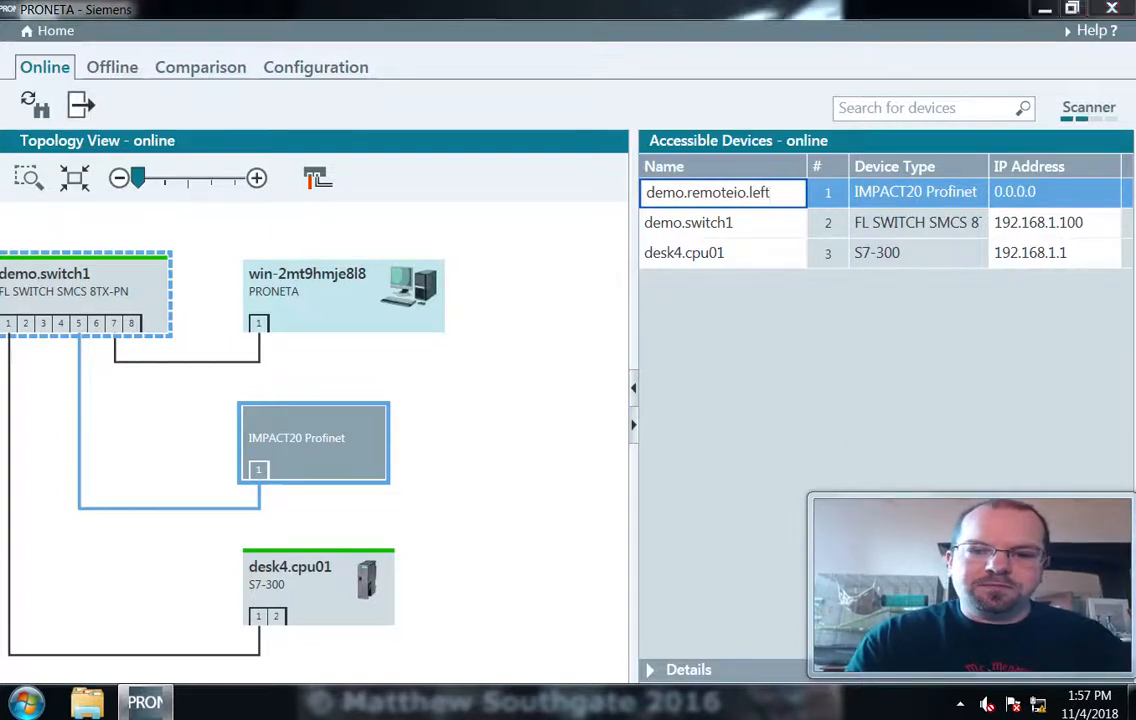
pyautogui.press('Return')
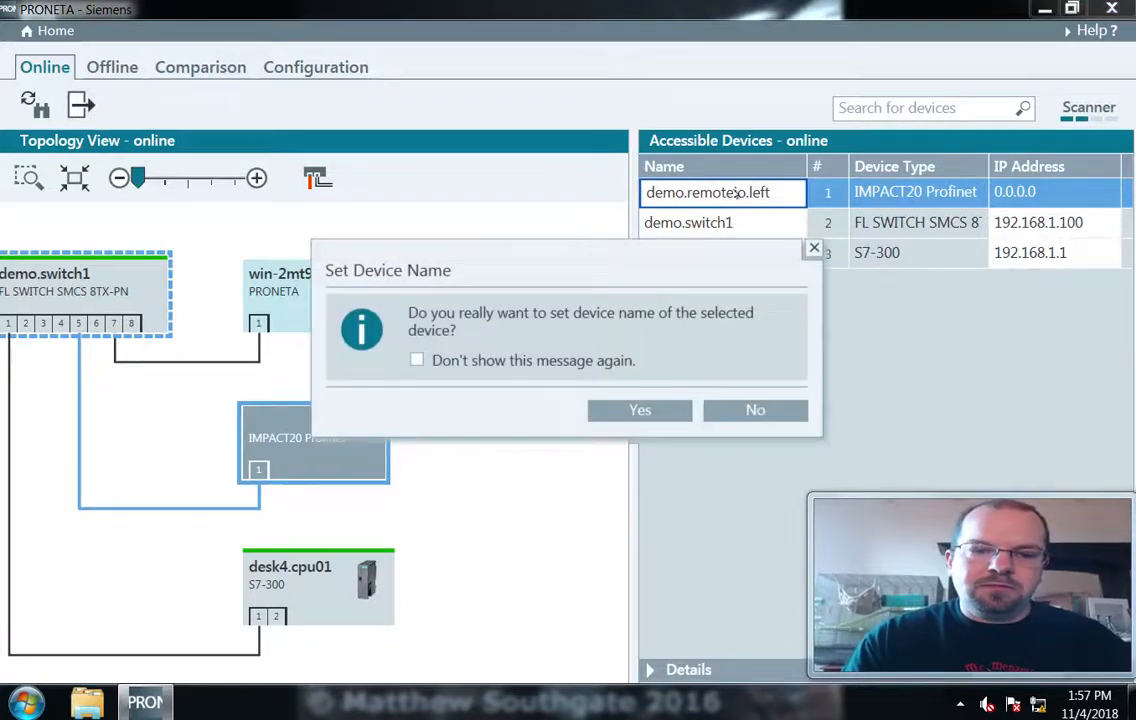
pyautogui.press('Return')
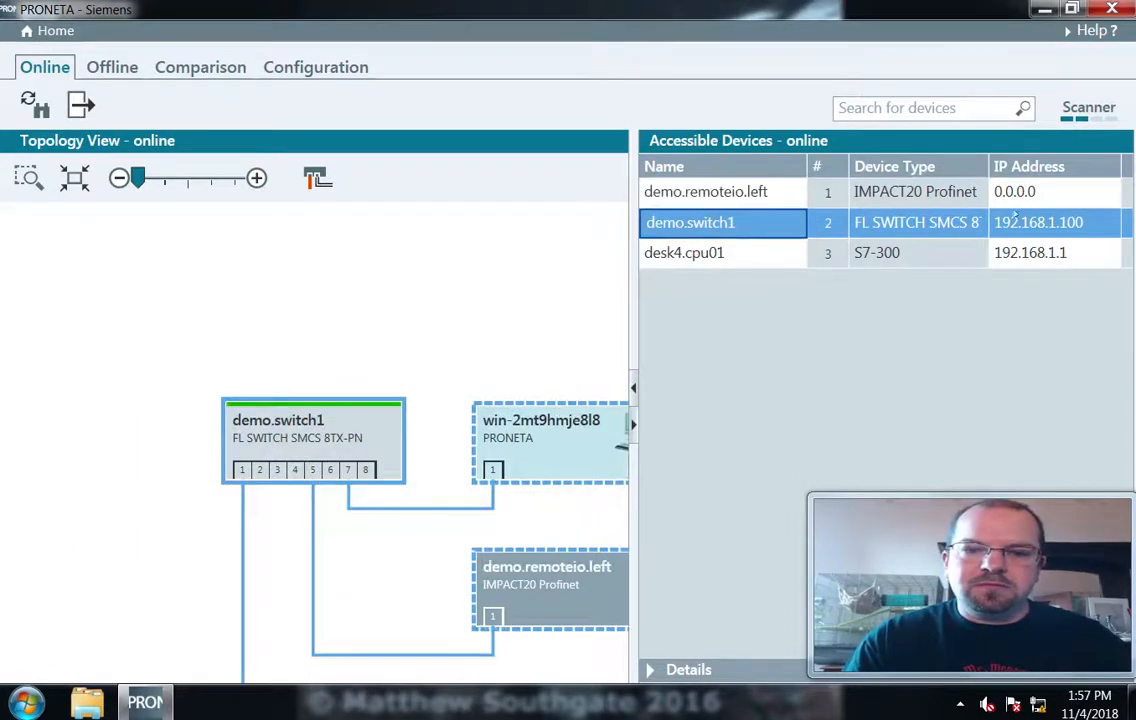
# - Set the IP address of demo.remoteio.left to 192.168.1.11 and apply the configuration
pyautogui.click(1053, 193)
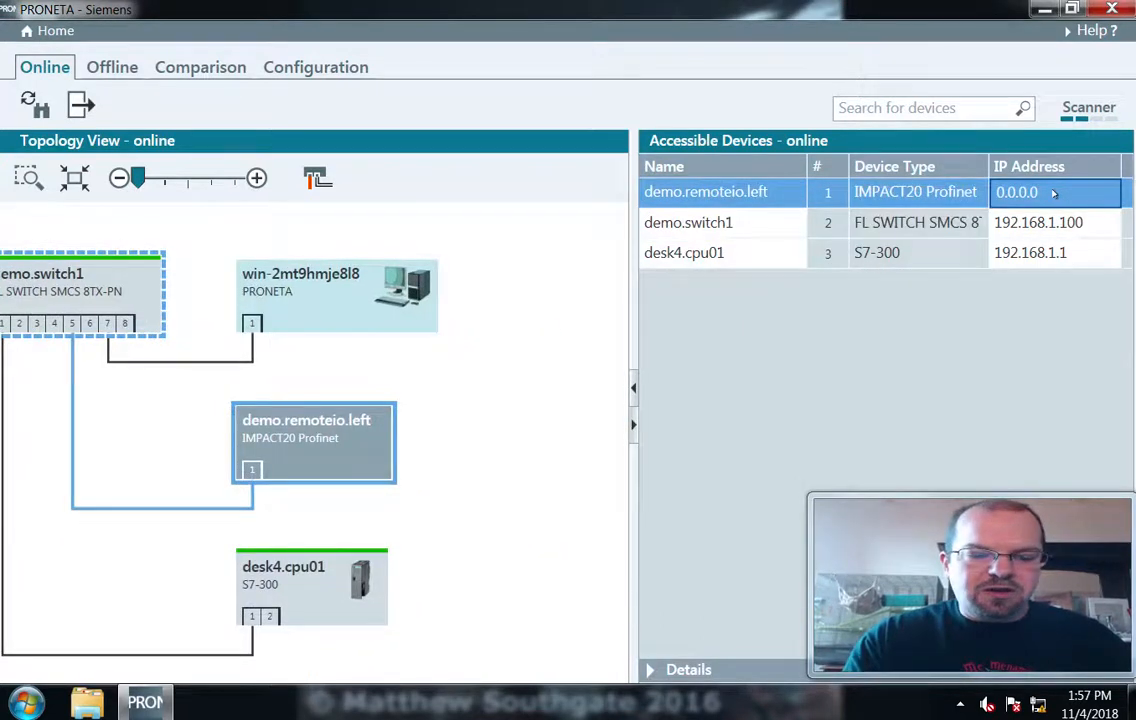
pyautogui.click(1053, 193)
pyautogui.write('1')
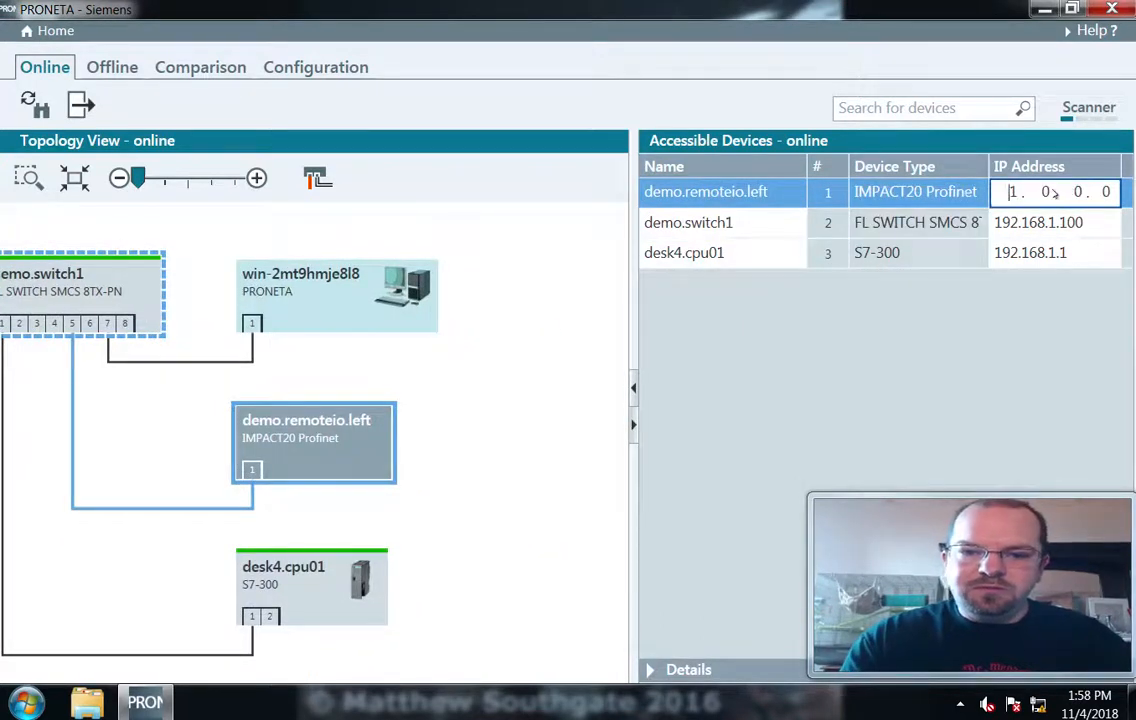
pyautogui.write('92 . ')
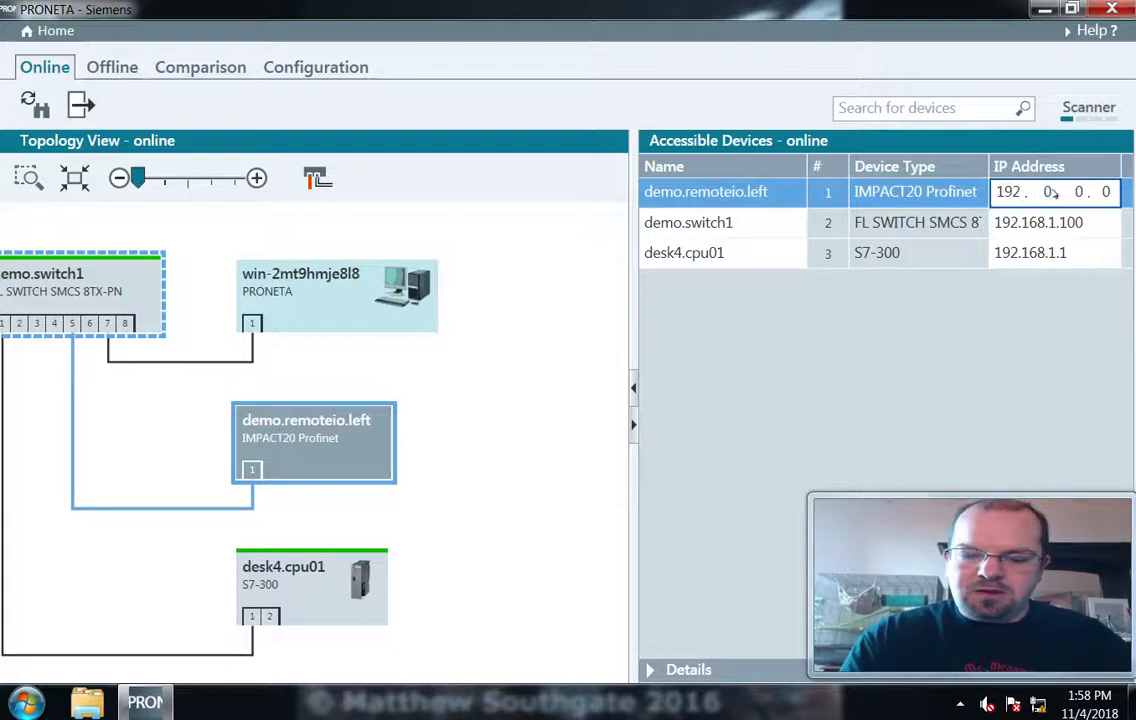
pyautogui.write('168 . 1 . ')
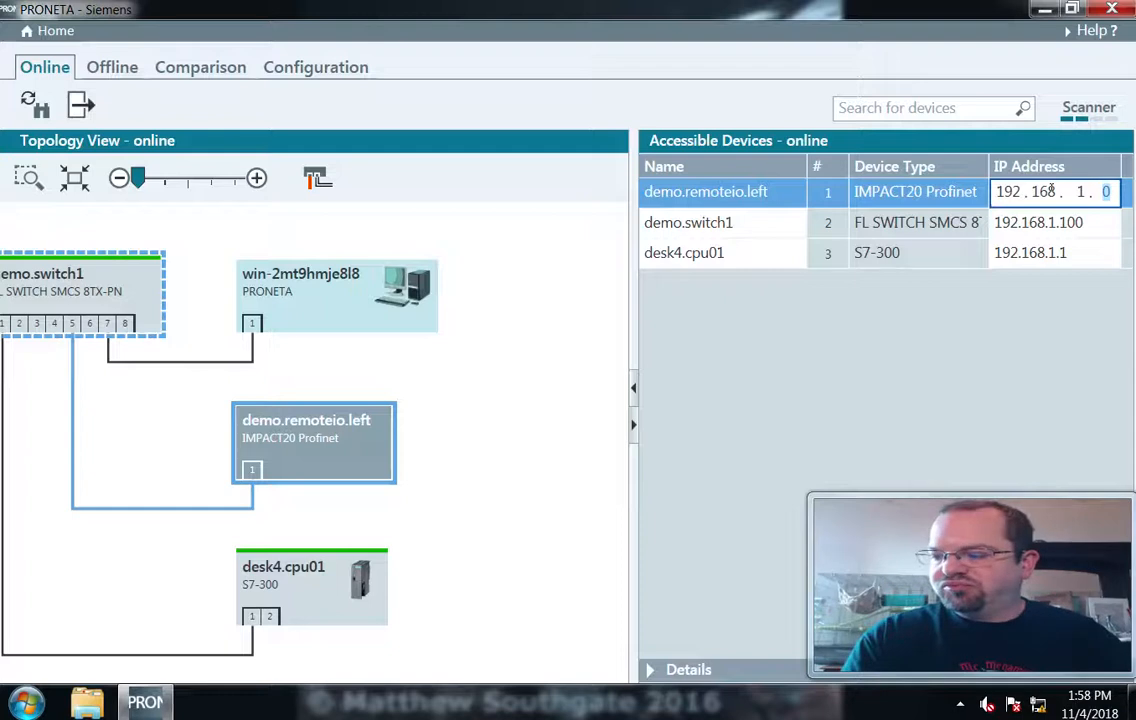
pyautogui.write('11')
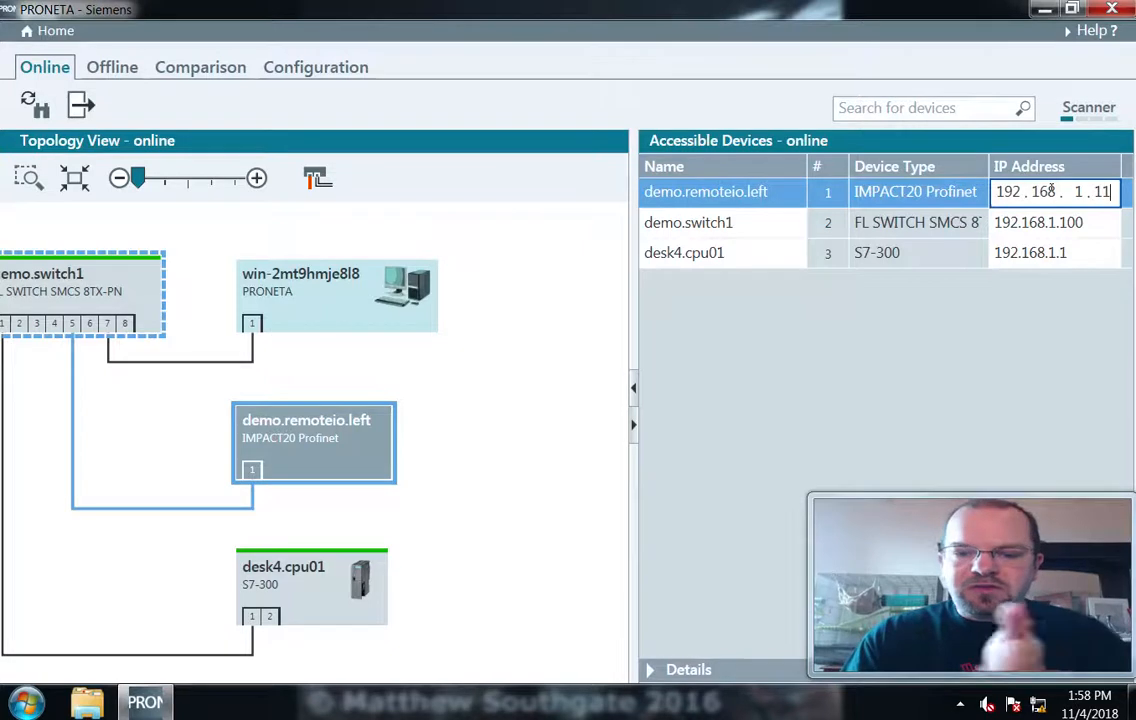
pyautogui.press('Return')
pyautogui.press('Return')
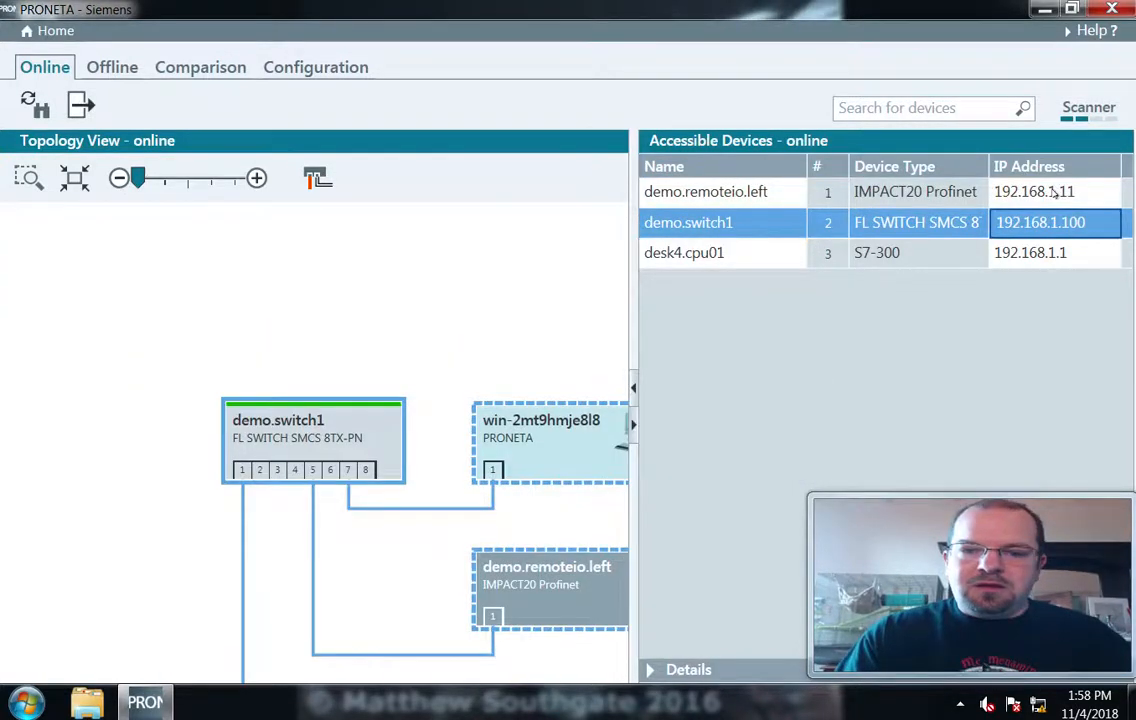
# - Try to change the last number of the IP address of the S7-300 desk4.cpu01
pyautogui.click(1068, 255)
pyautogui.click(1068, 255)
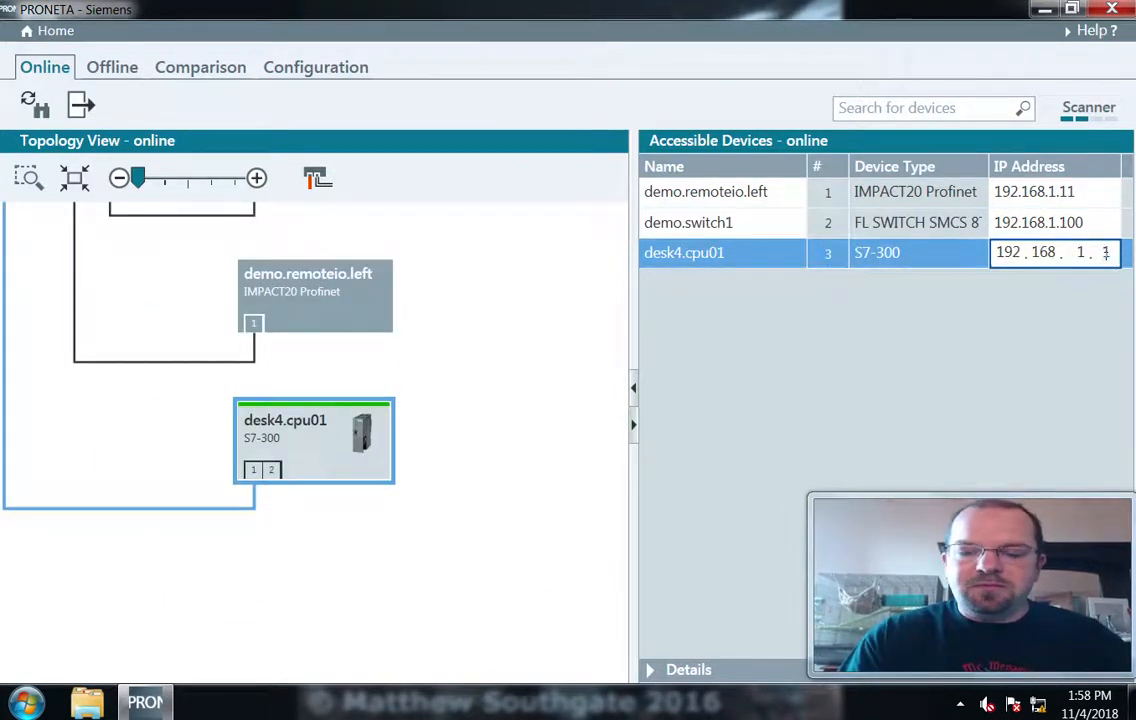
pyautogui.write('0')
pyautogui.press('Return')
pyautogui.press('Return')
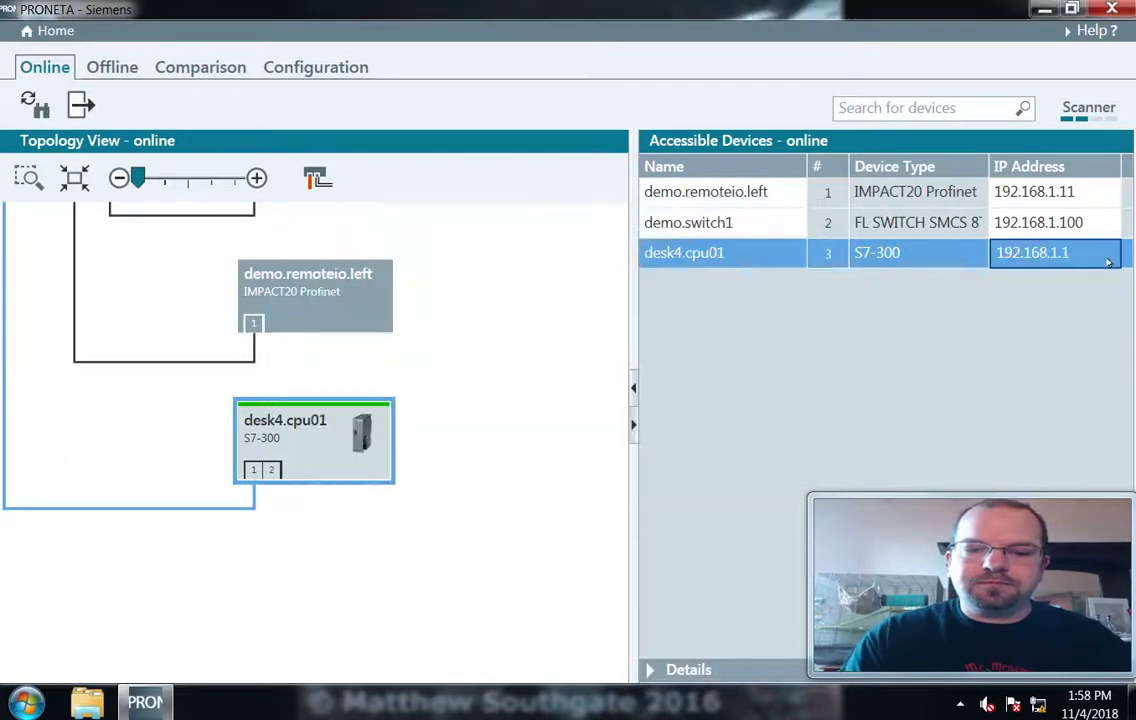